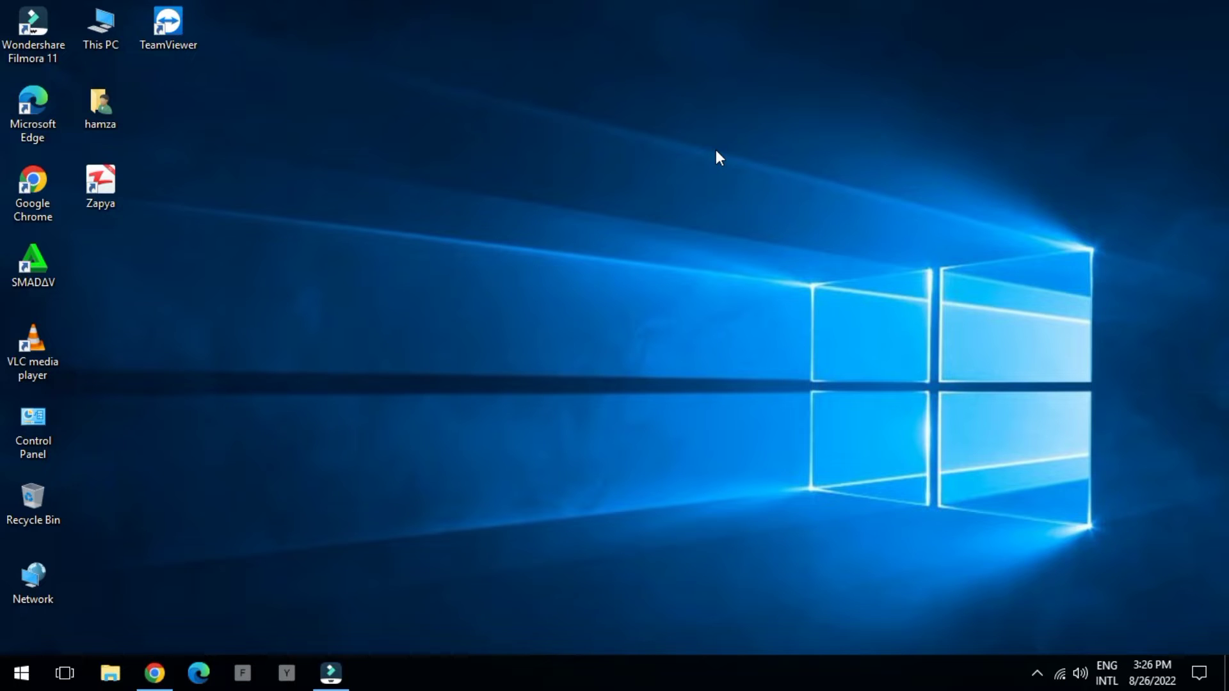
Launch Skype, continue past its welcome page to the sign-in page, and close it again
left_click(25, 675)
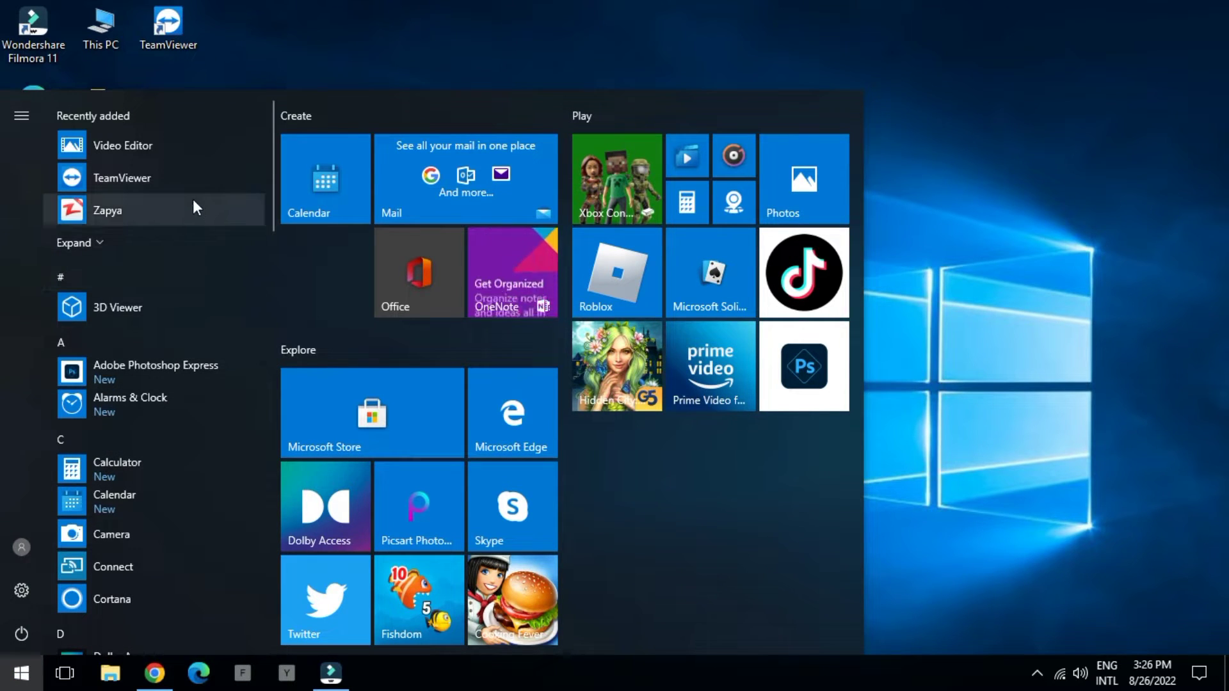
left_click(178, 239)
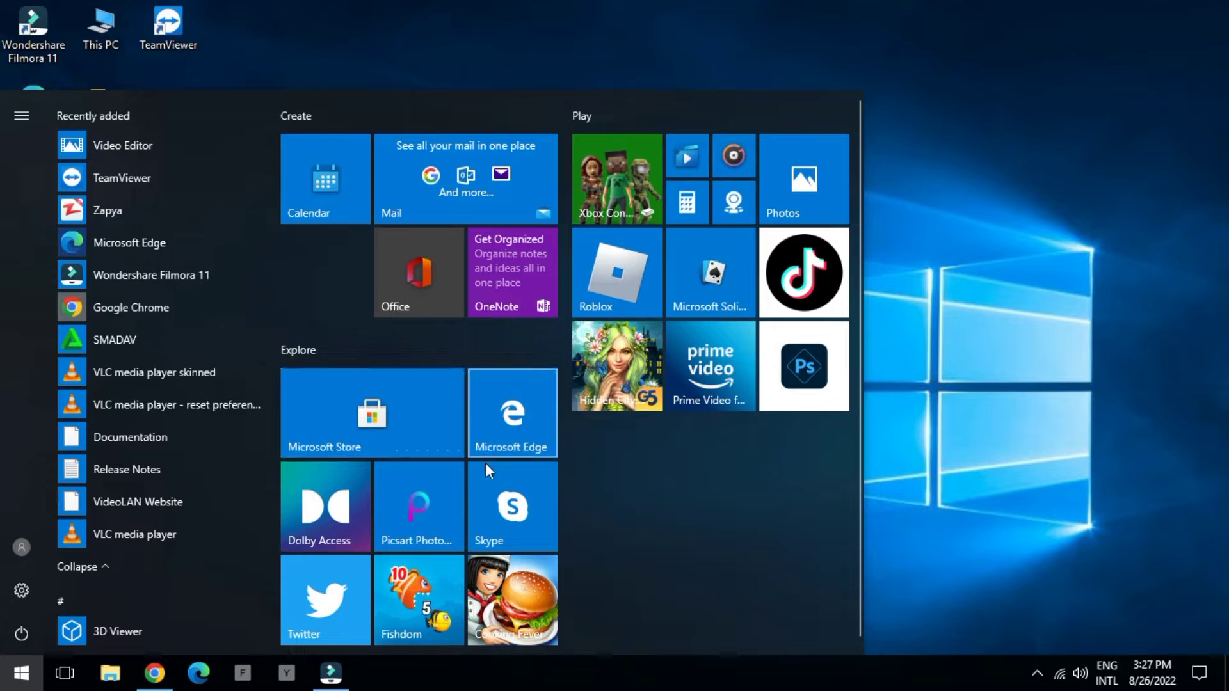
left_click(507, 512)
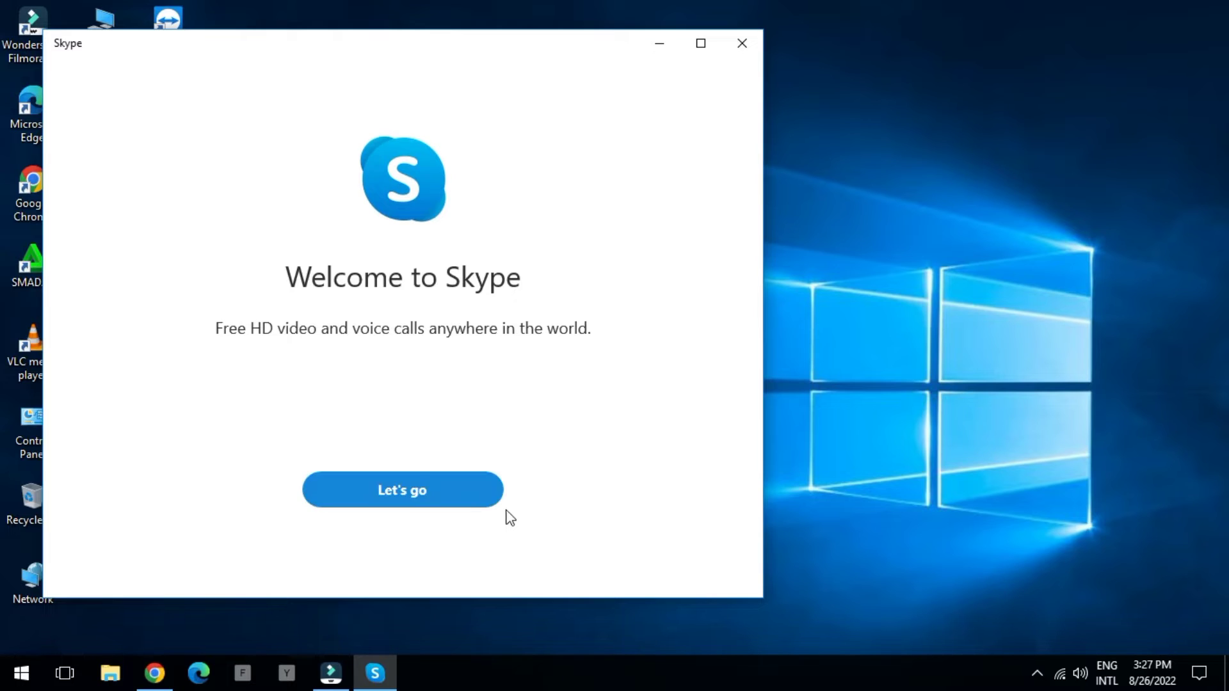
left_click(398, 499)
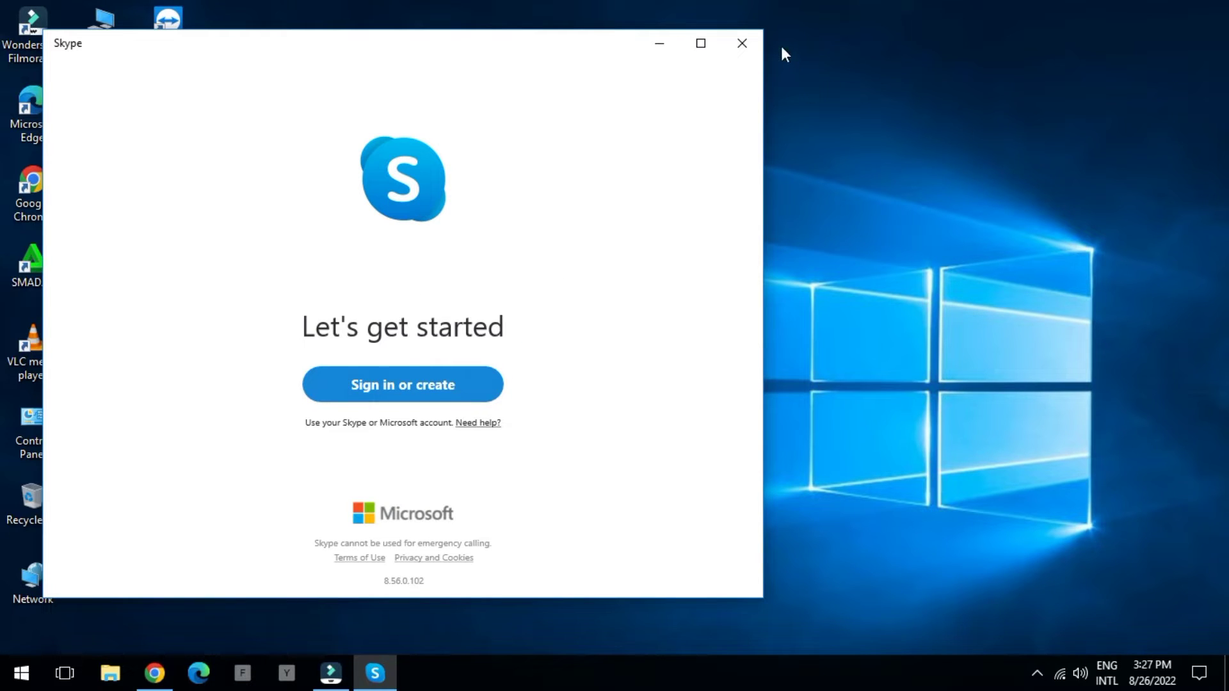
left_click(751, 40)
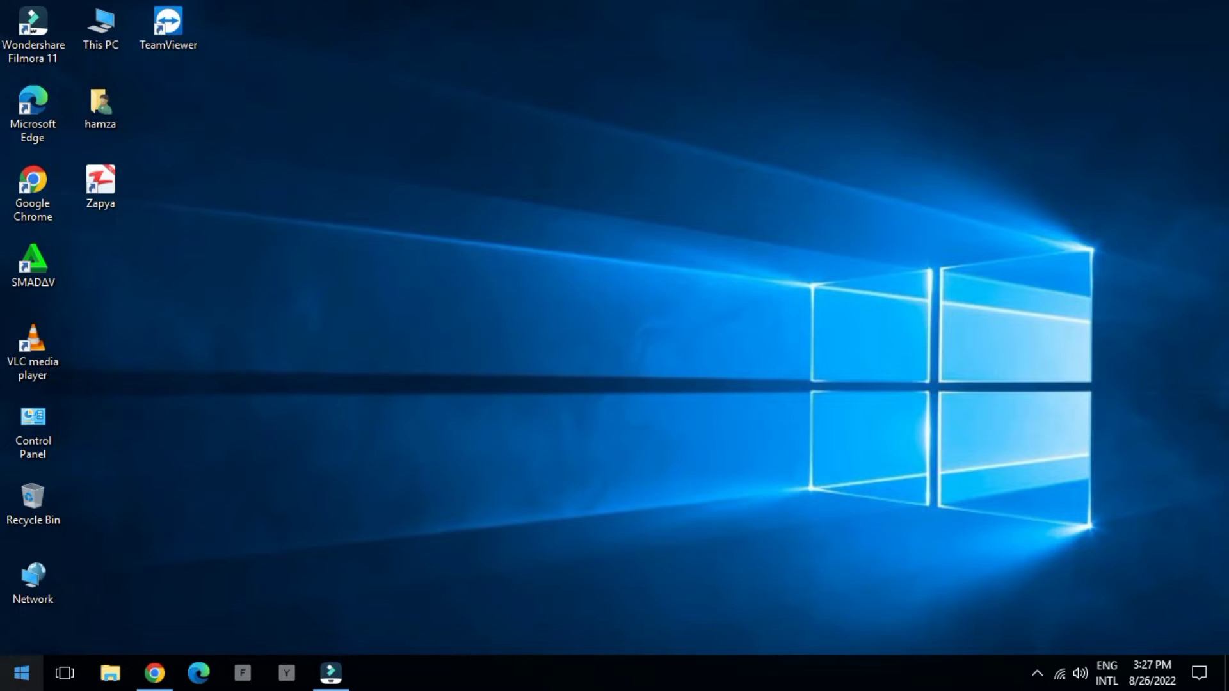
Look through the alphabetical list of installed apps in Start, down to the entries under W and X
left_click(21, 673)
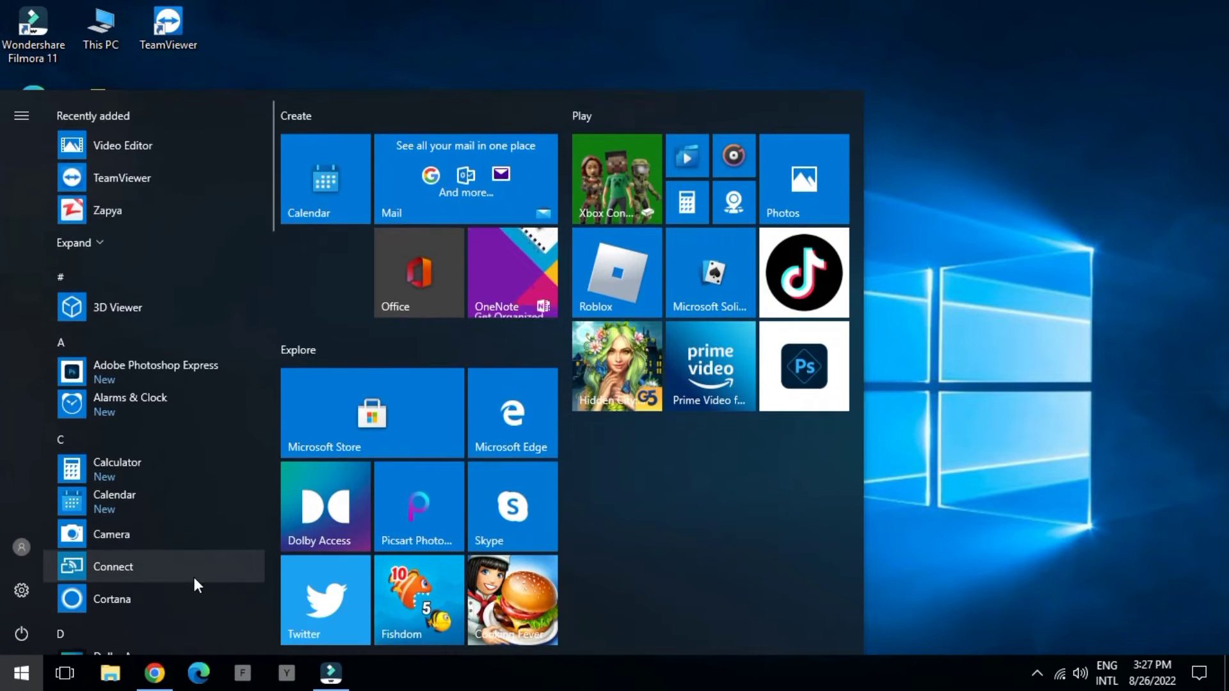
key("Tab")
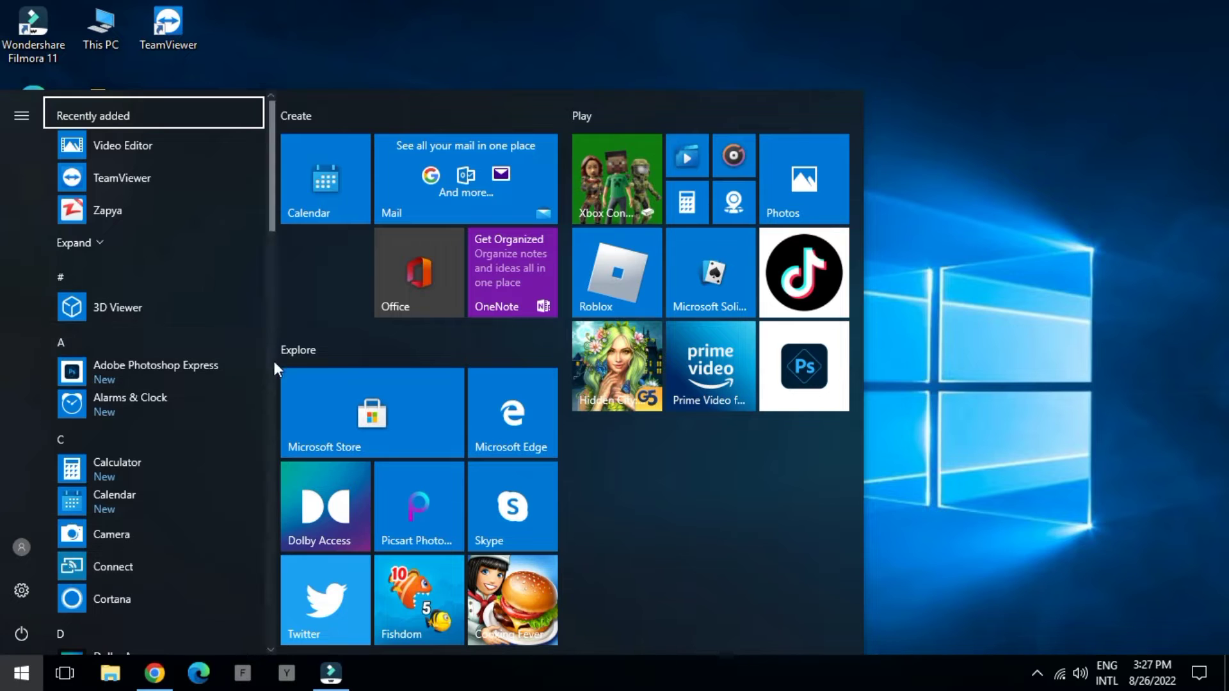
scroll(274, 362, "down", 10)
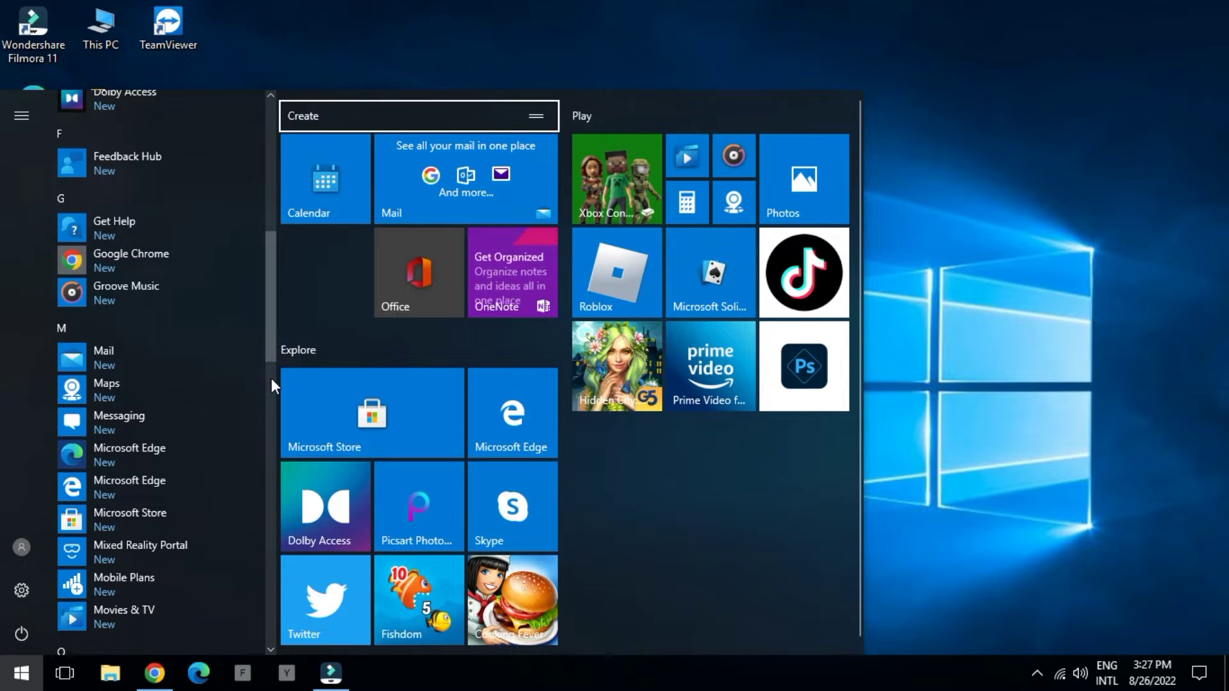
left_click(271, 378)
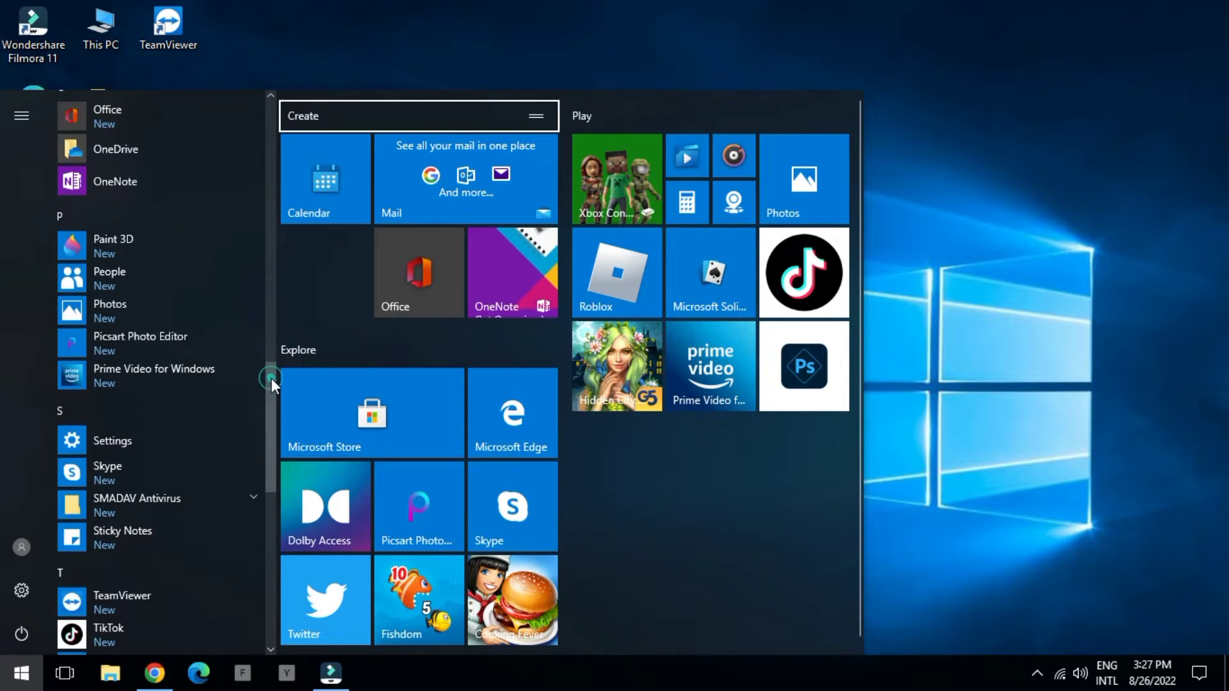
left_click(268, 543)
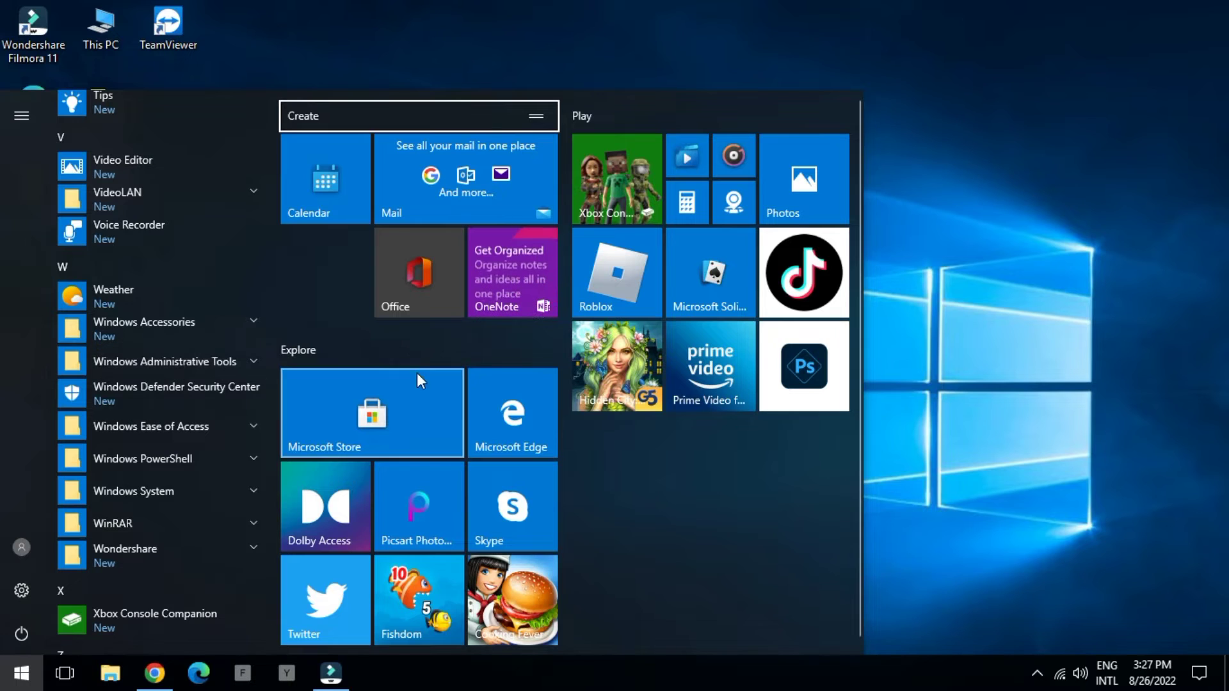
Open the Apps & features page in Windows Settings and choose to allow apps from anywhere
left_click(21, 590)
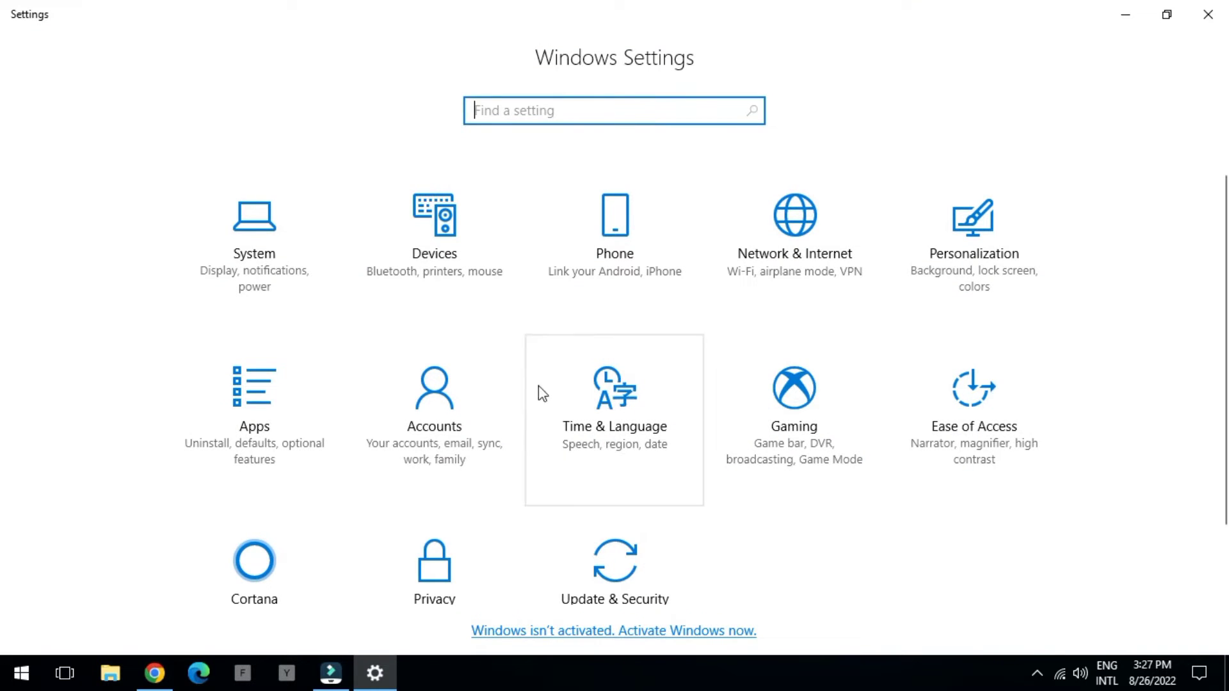
left_click(295, 415)
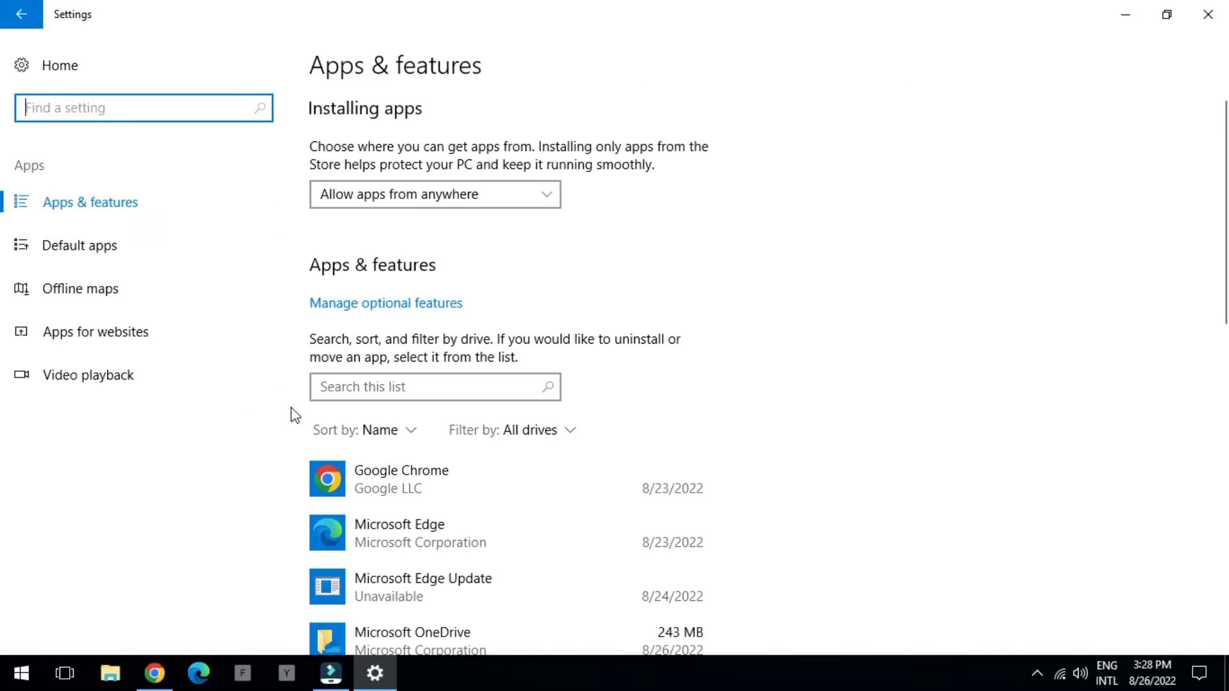
left_click(973, 455)
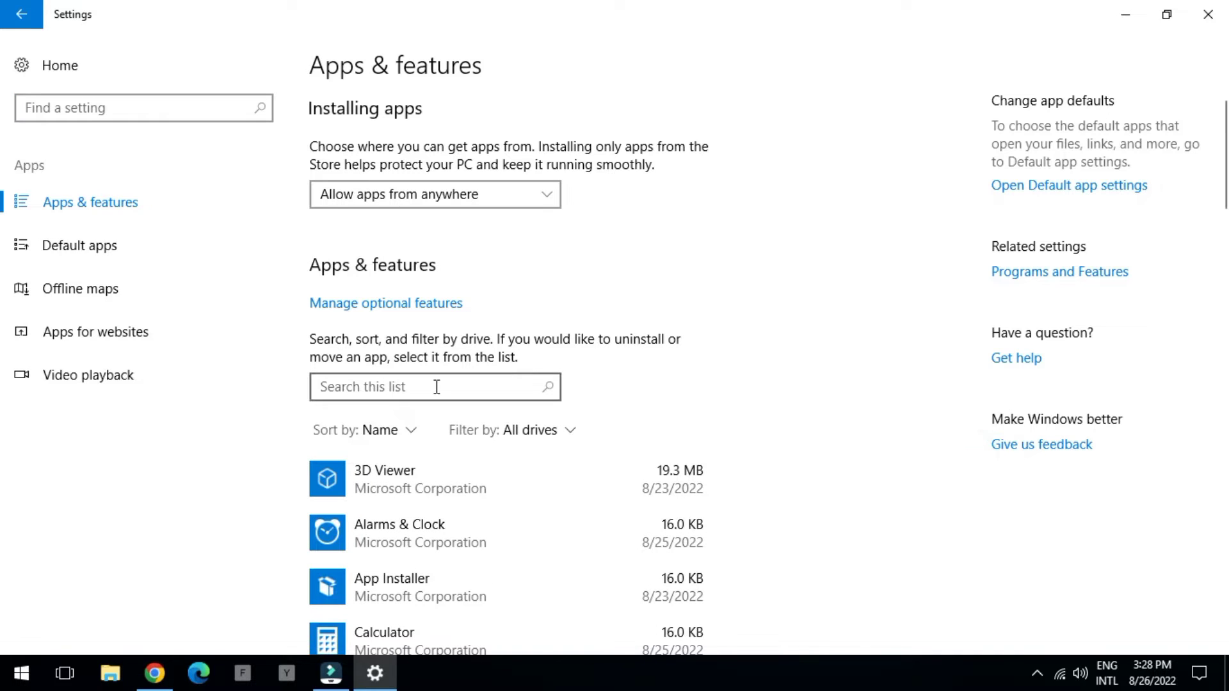
left_click(425, 201)
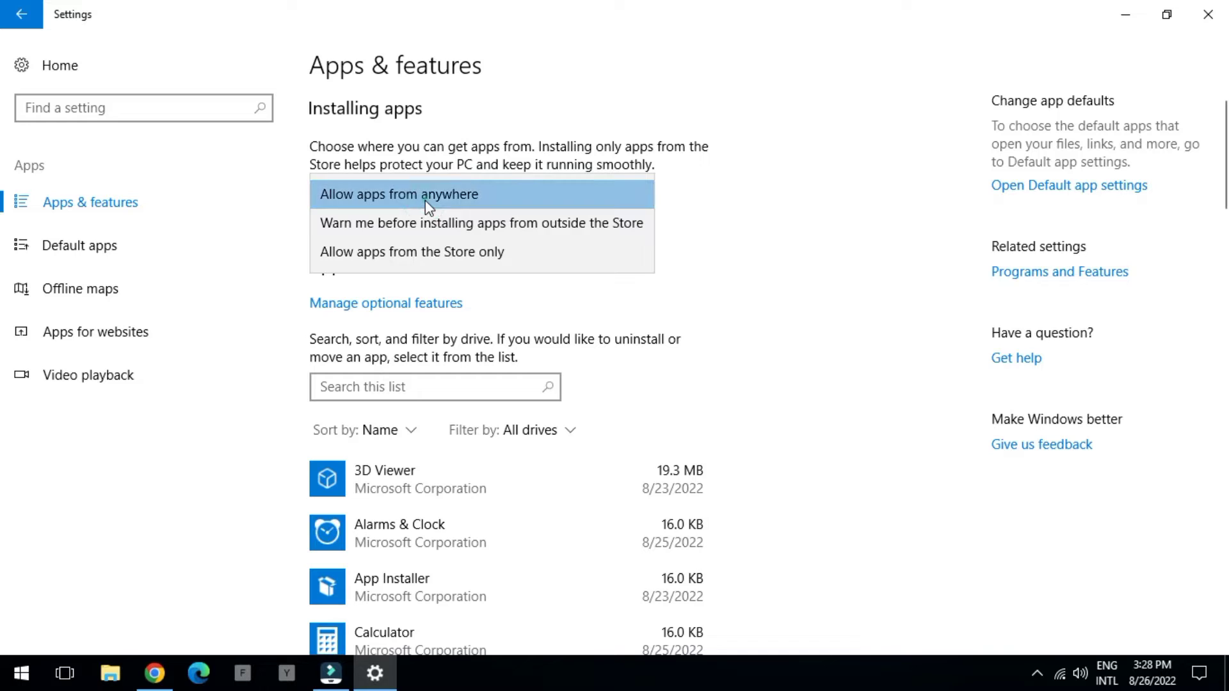
left_click(441, 191)
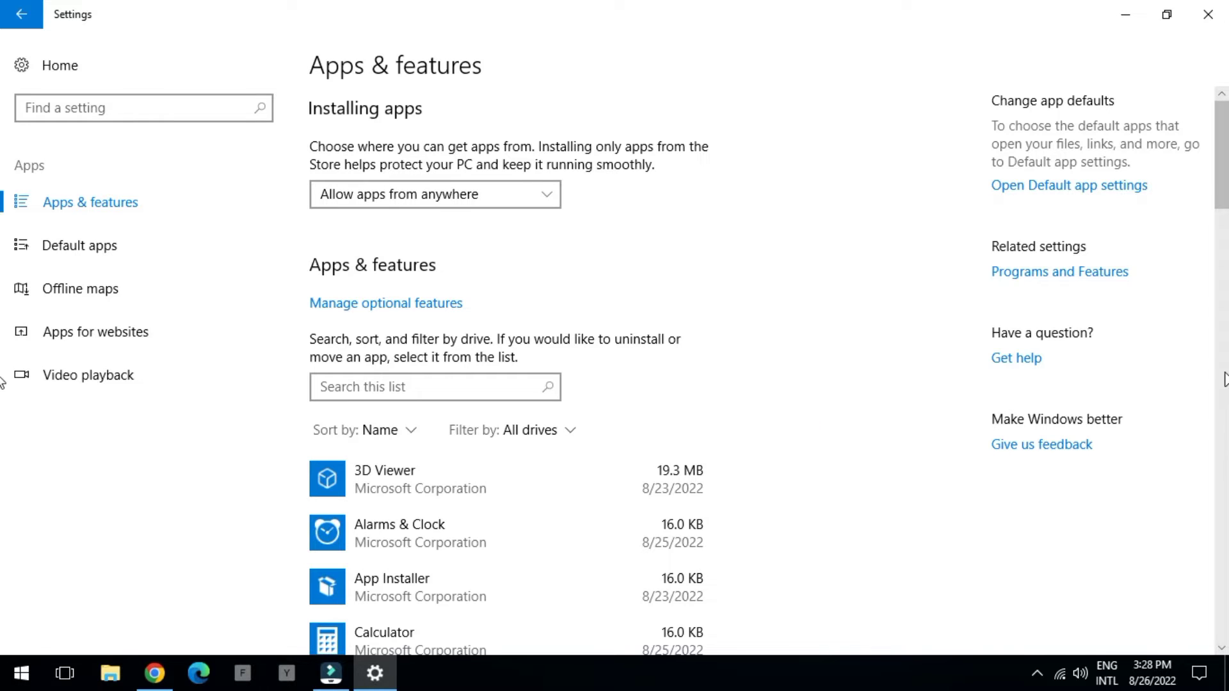
Examine the move, modify and uninstall options of listed apps, including Movies & TV, OneNote, TikTok, TeamViewer and Synaptics Pointing Device Driver
scroll(1221, 371, "down", 6)
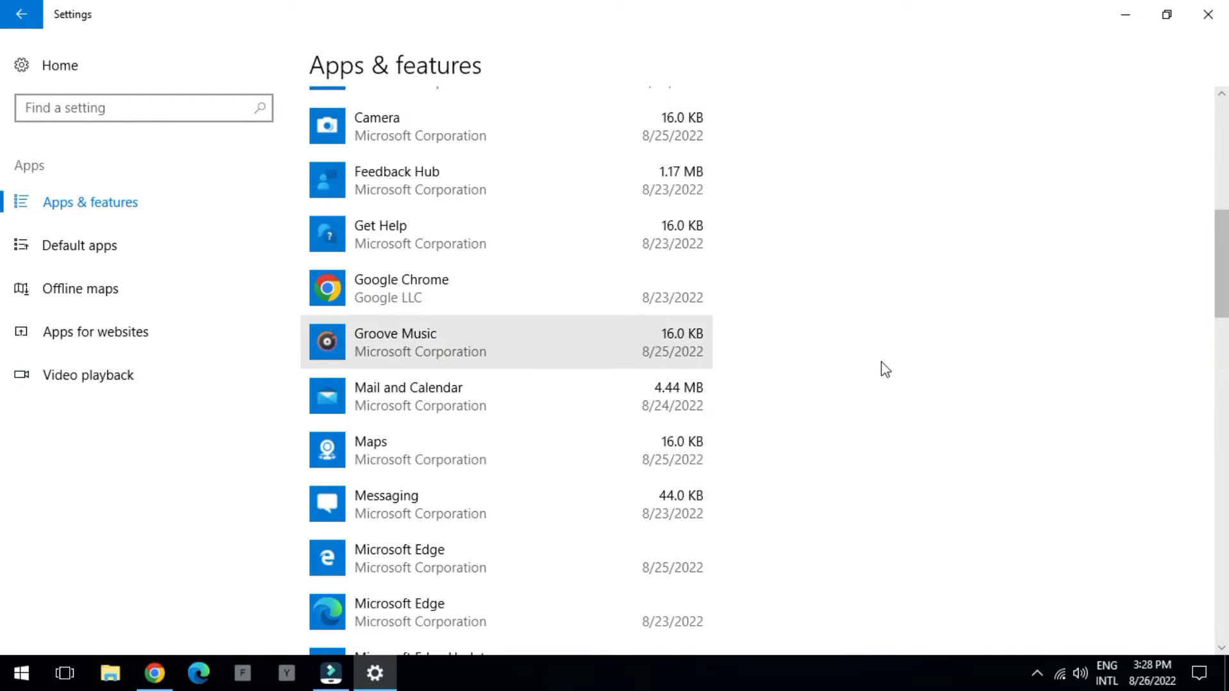
left_click(1220, 410)
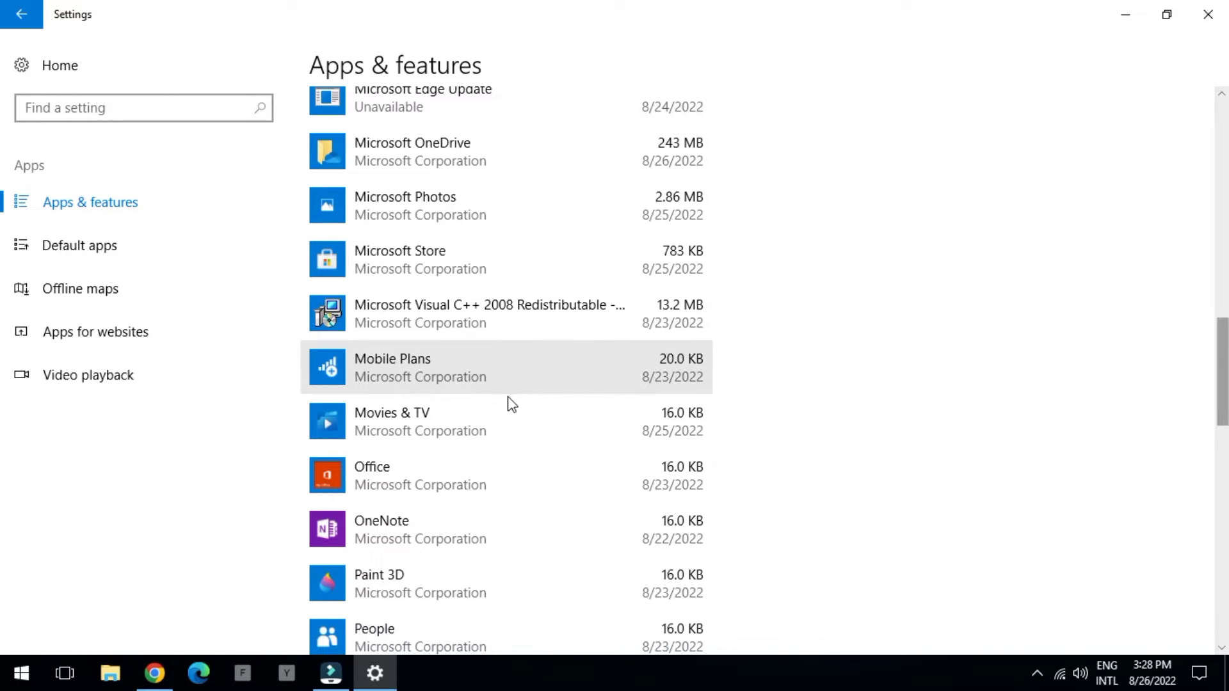
left_click(512, 425)
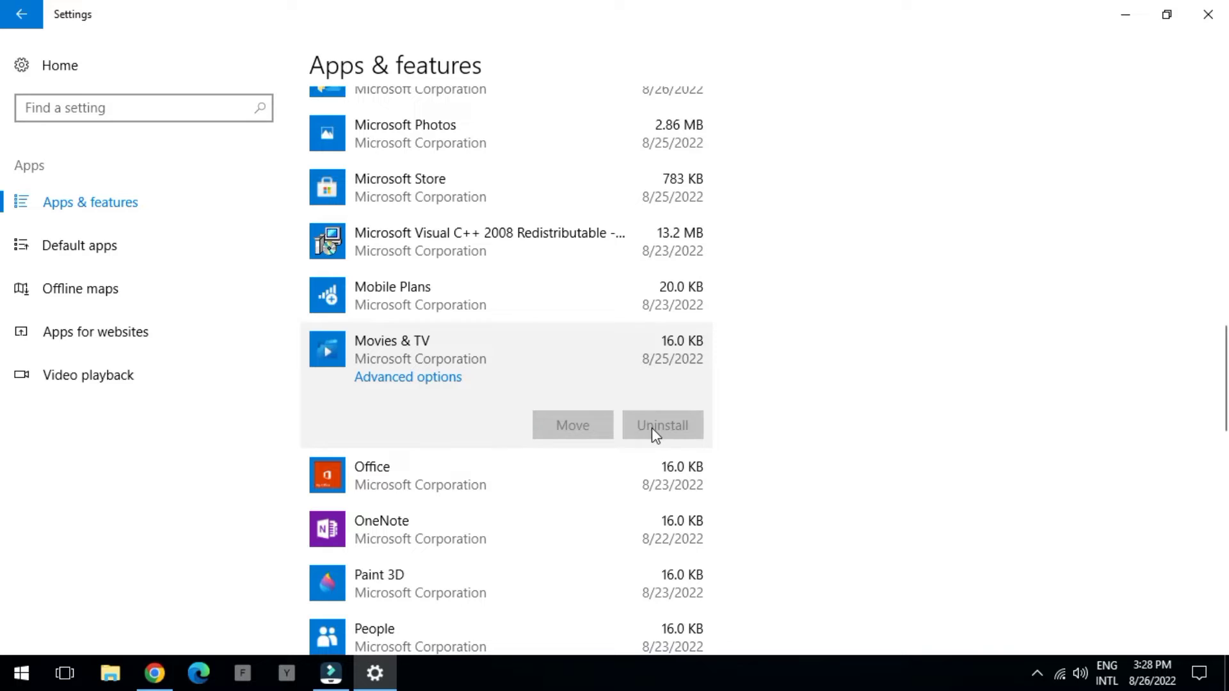
left_click(535, 489)
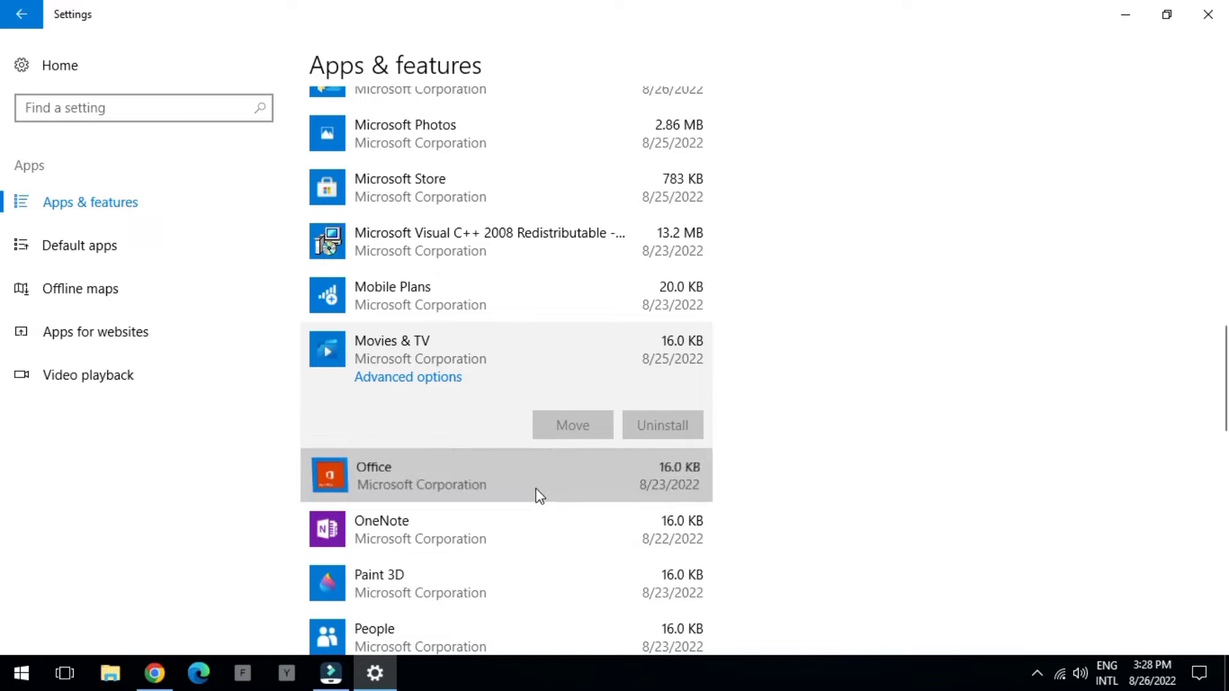
left_click(522, 524)
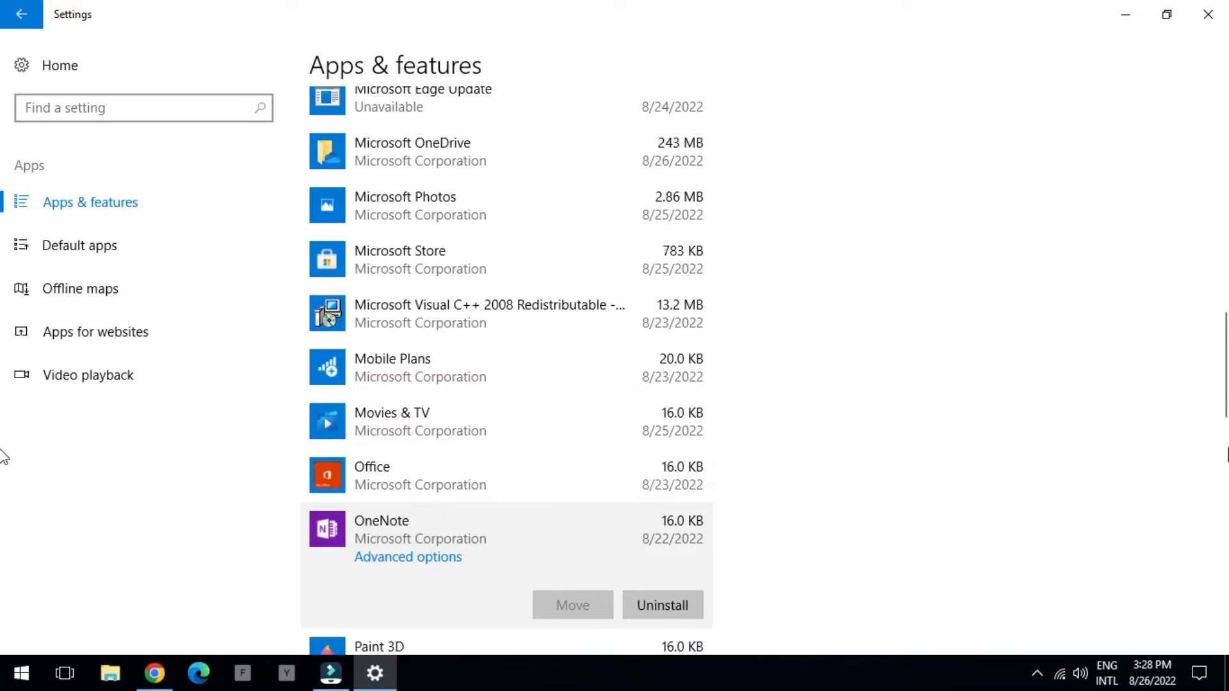
left_click(1220, 428)
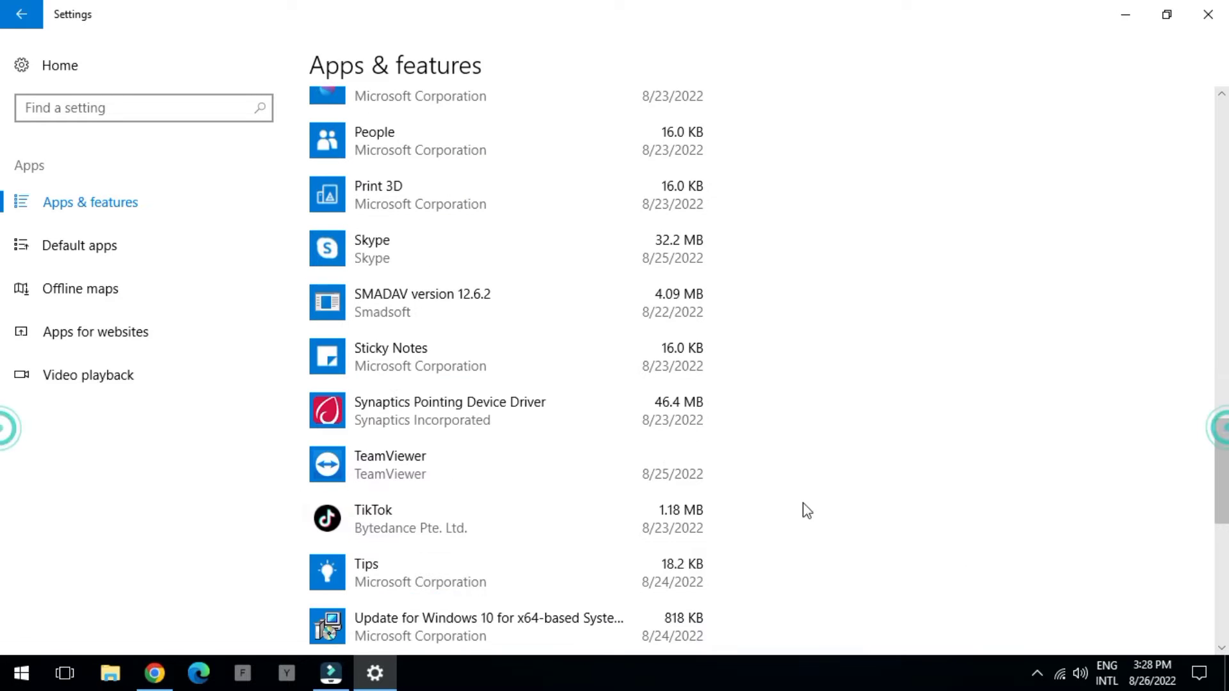
left_click(601, 505)
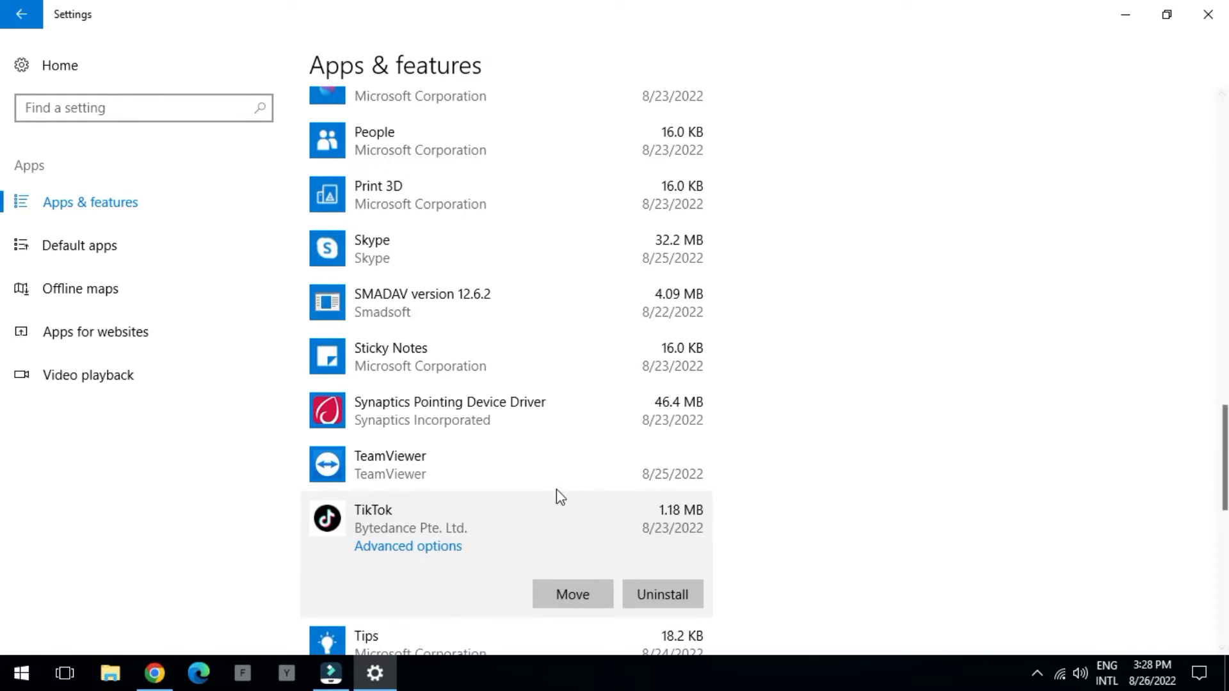
left_click(539, 474)
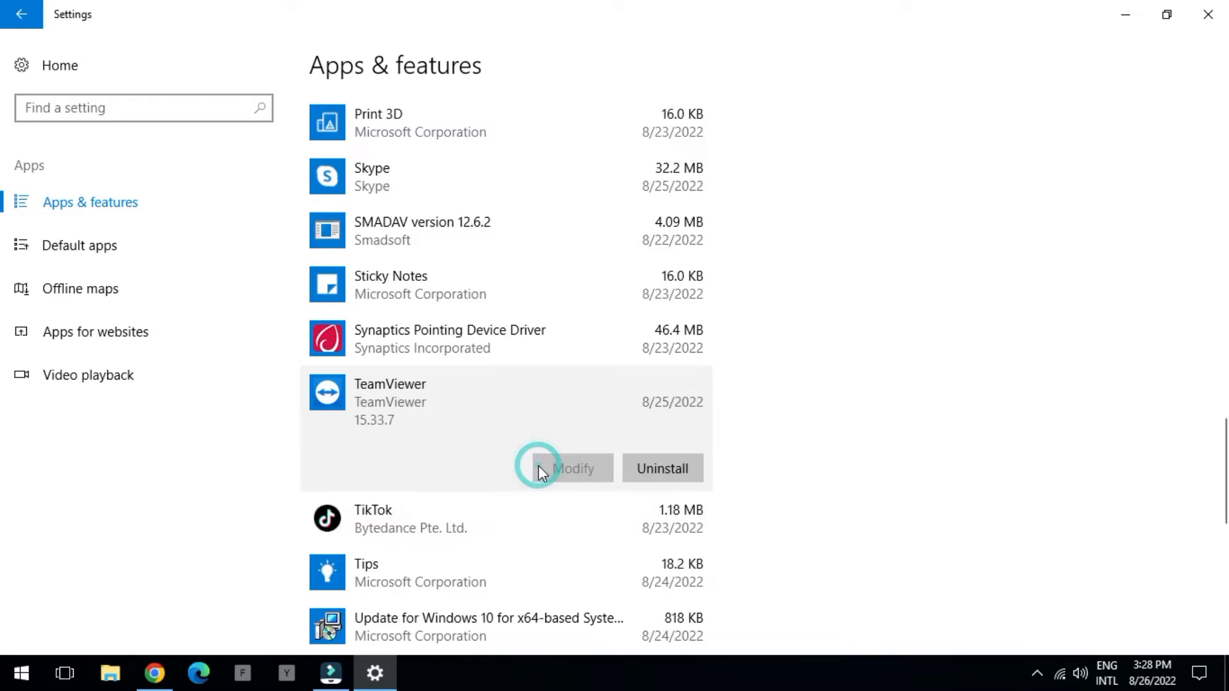
left_click(512, 346)
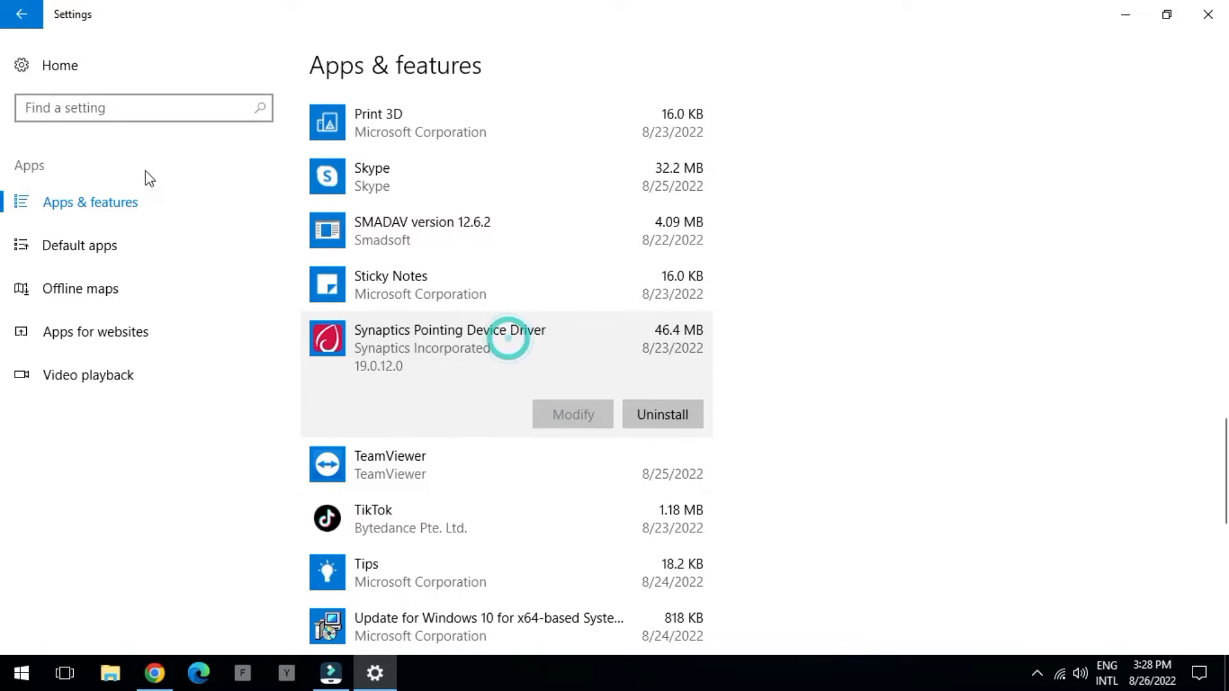
Return to the Settings home, open Personalization and try to choose the beach picture as the desktop background
left_click(19, 13)
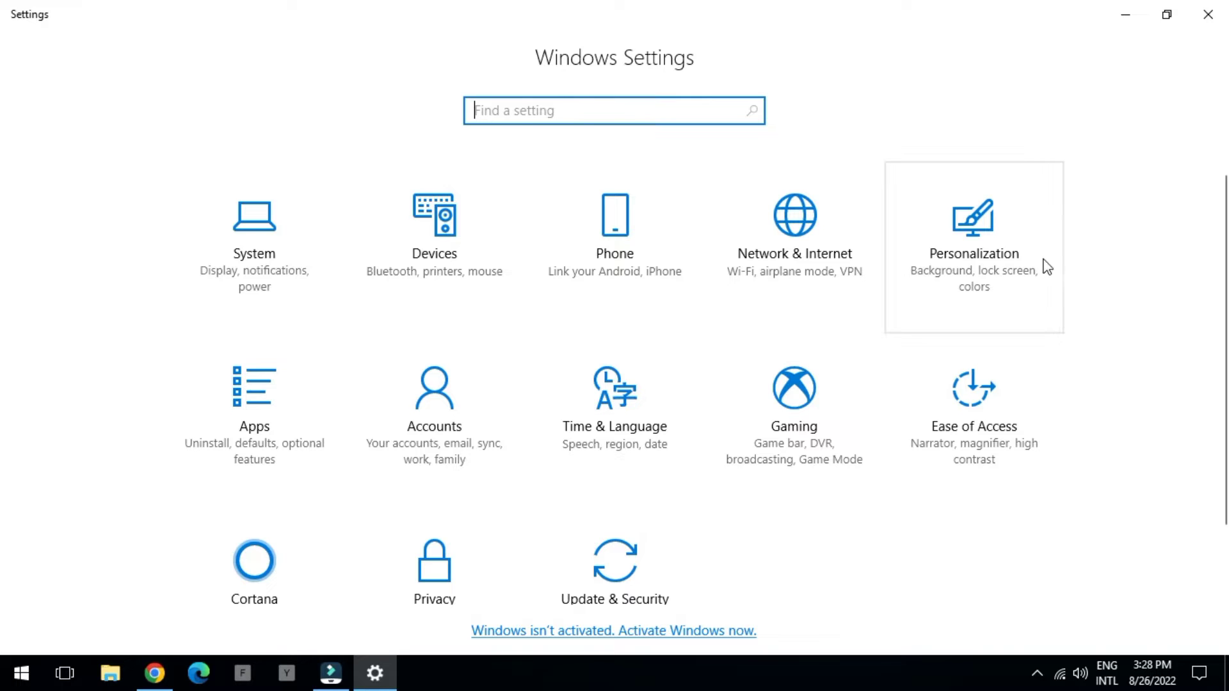
left_click(960, 251)
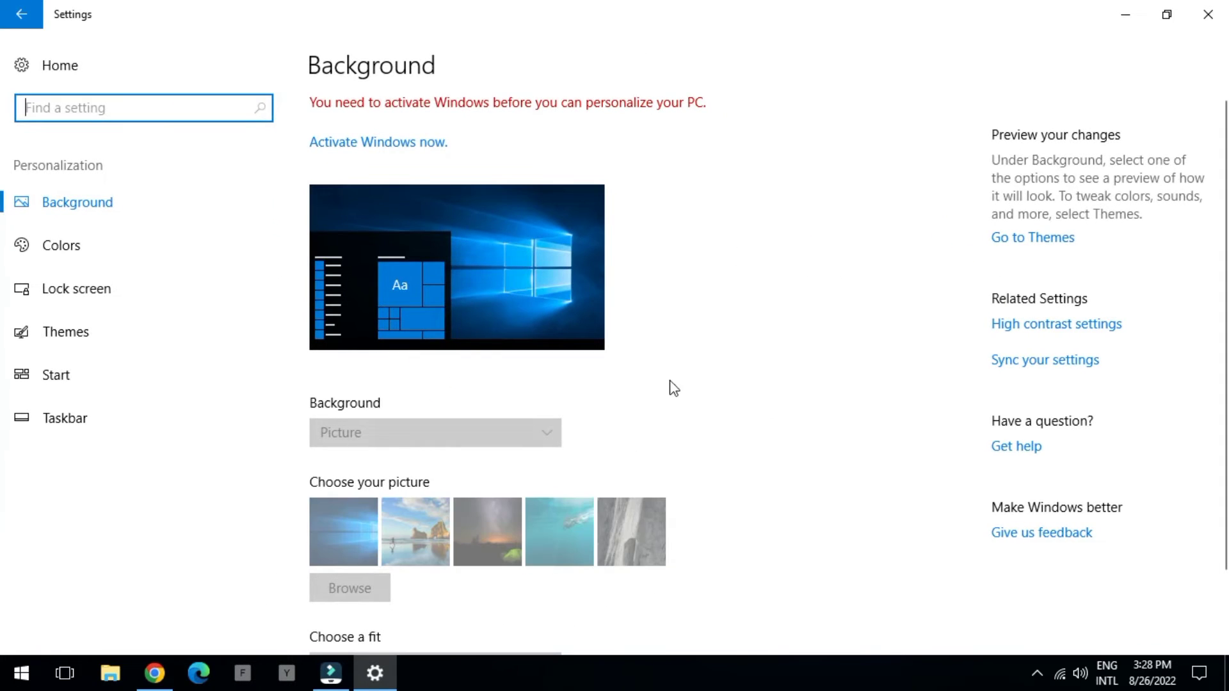
left_click(419, 532)
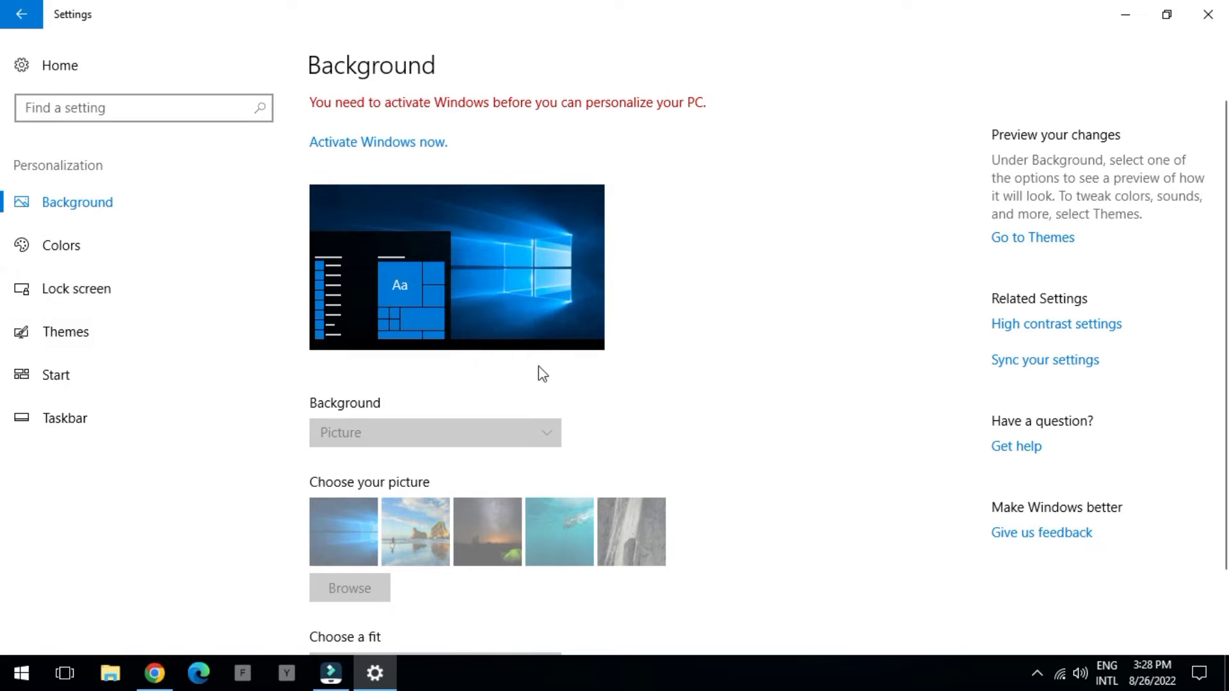
Go to the Themes settings and try to apply the Windows 10 theme
left_click(1012, 243)
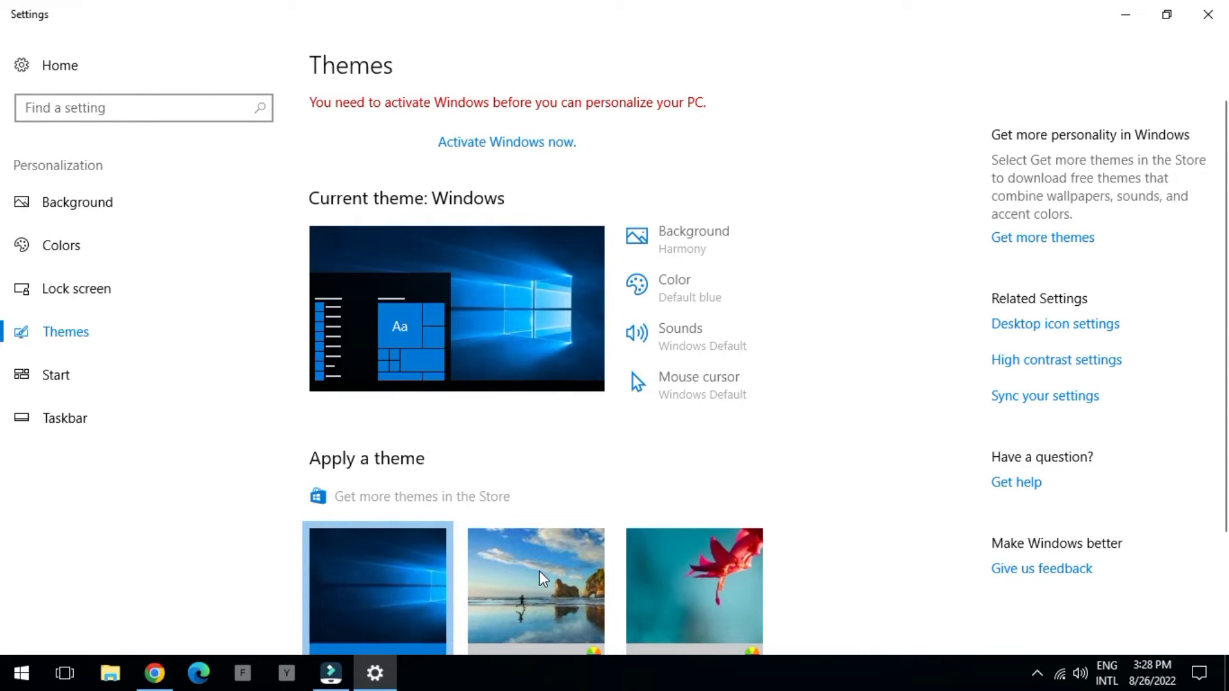
left_click(539, 570)
left_click(665, 384)
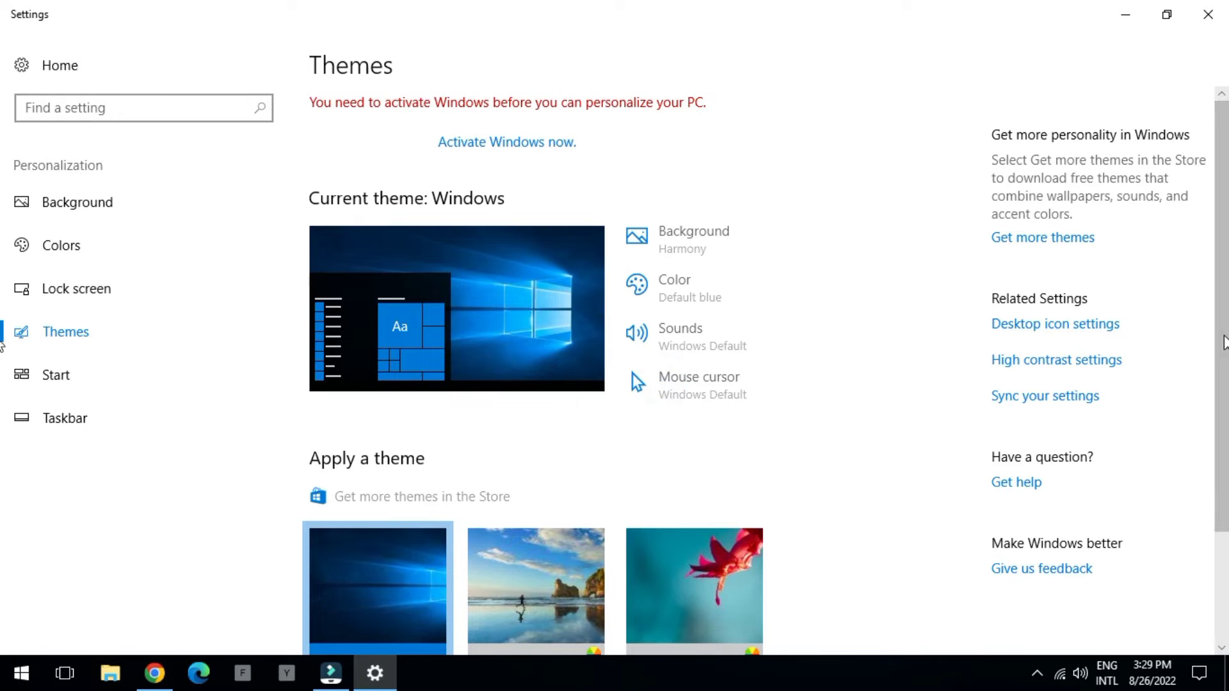
left_click(1224, 596)
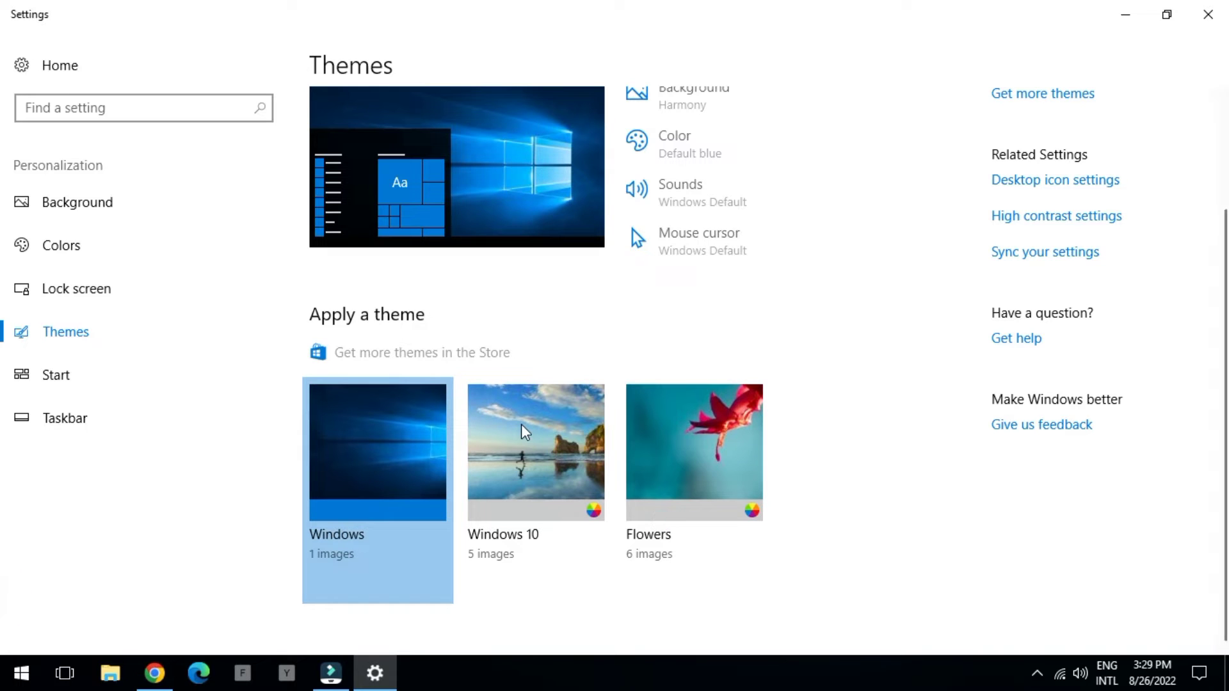
left_click(494, 408)
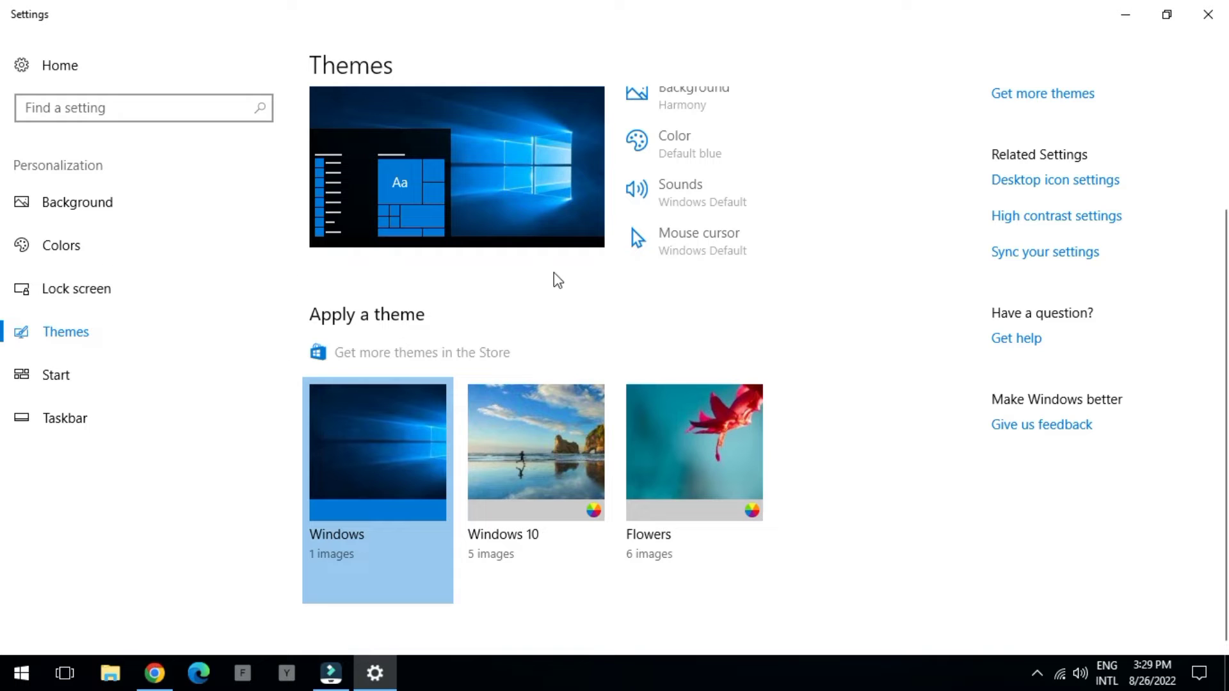
Review which desktop icons are enabled in Desktop Icon Settings and accept the selection
left_click(1082, 181)
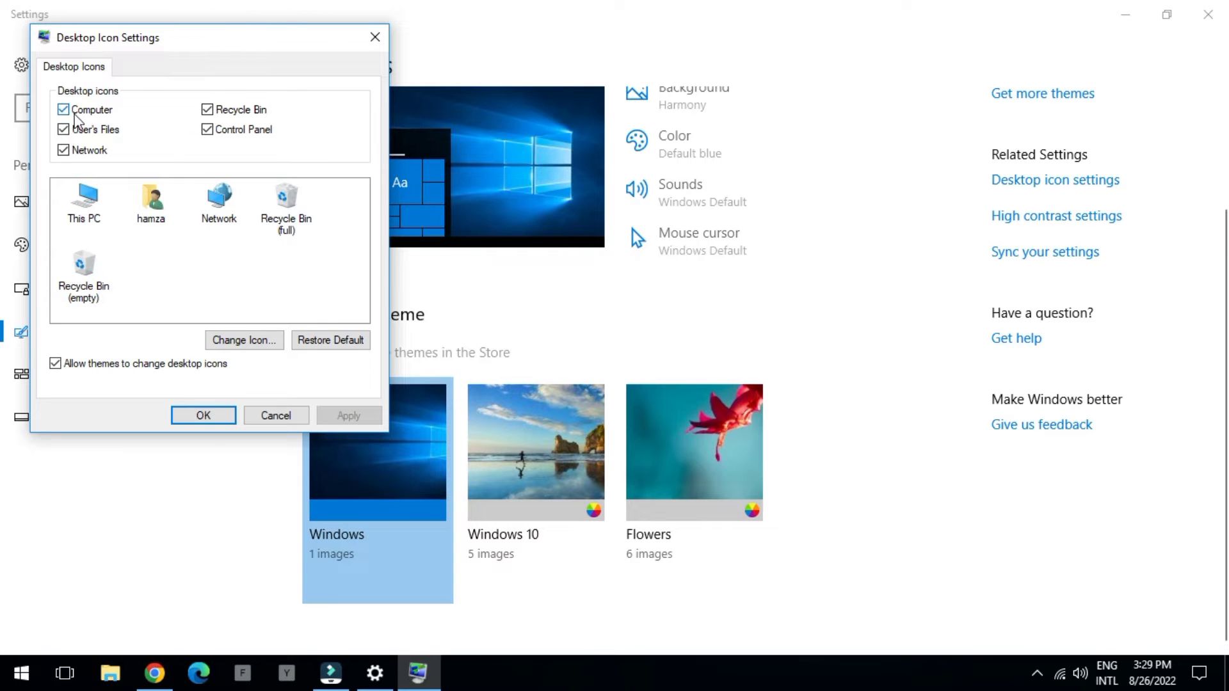
left_click(207, 419)
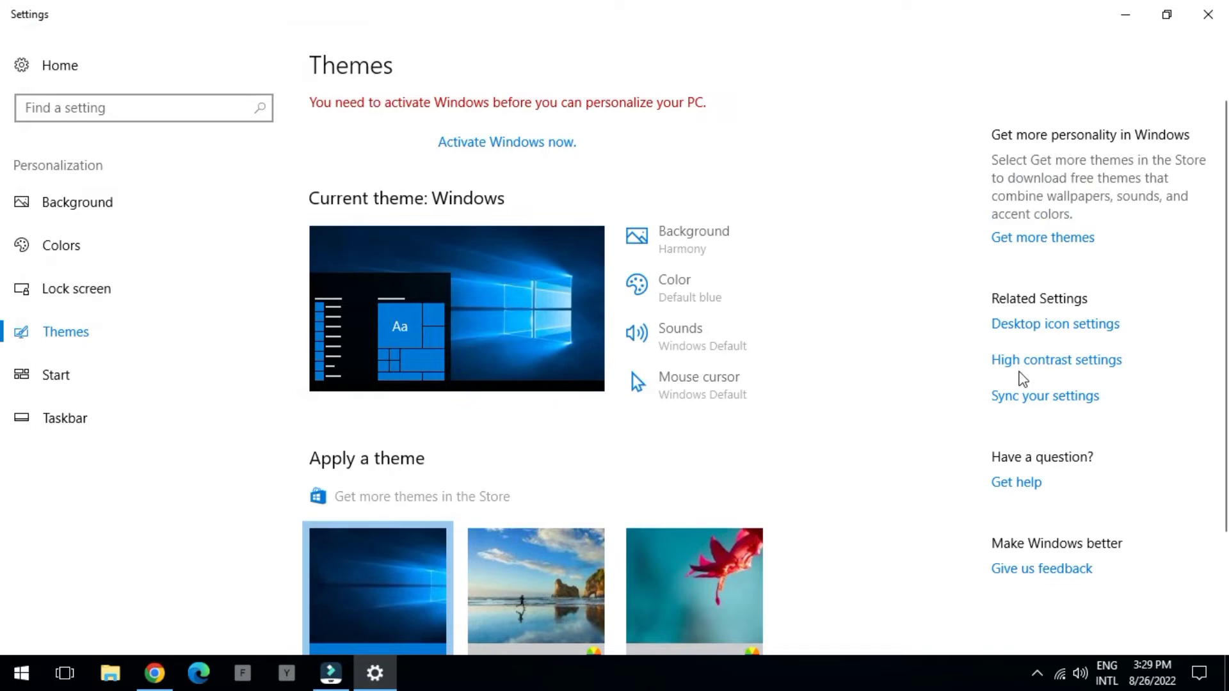
Open the high contrast settings and review the color filter and high contrast theme options
left_click(1056, 365)
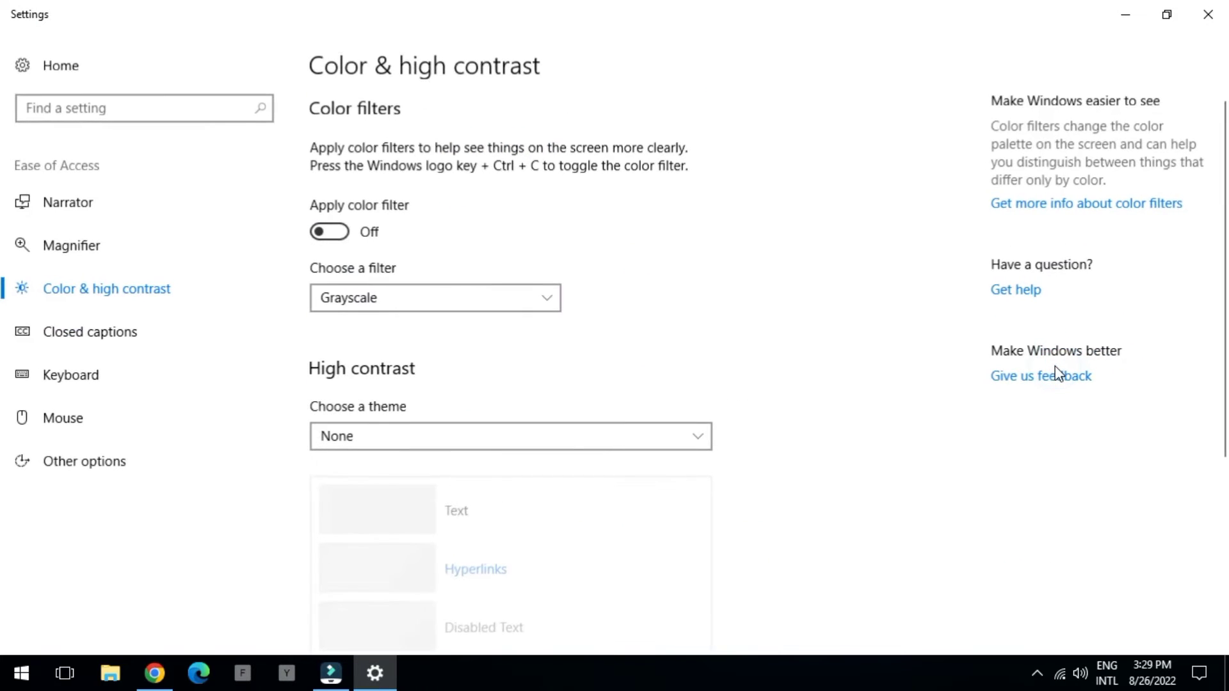
left_click(506, 296)
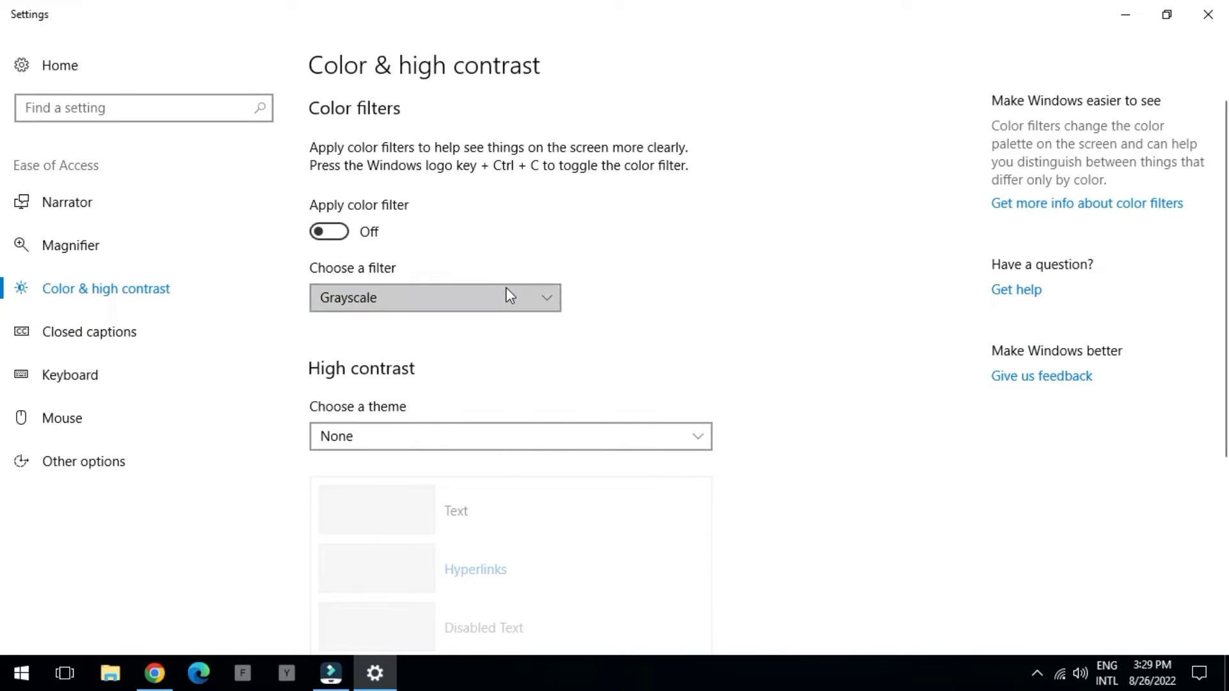
left_click(742, 250)
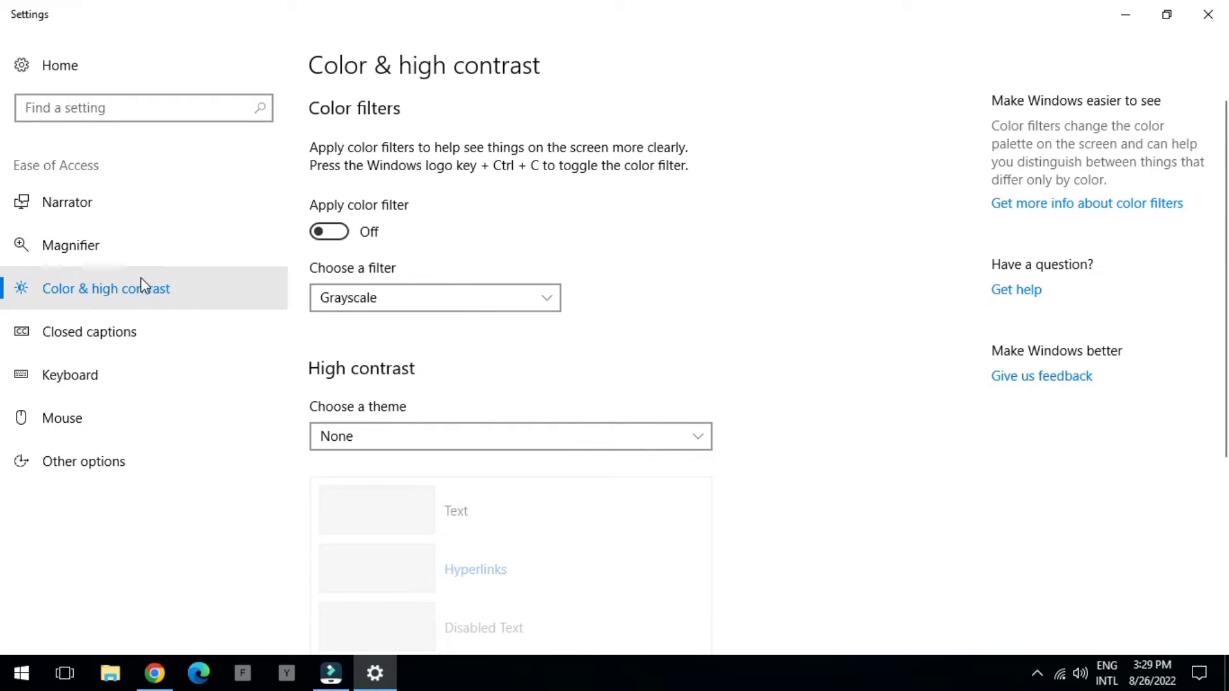
Look through the Magnifier, Keyboard and Mouse pages of the Ease of Access settings
left_click(122, 244)
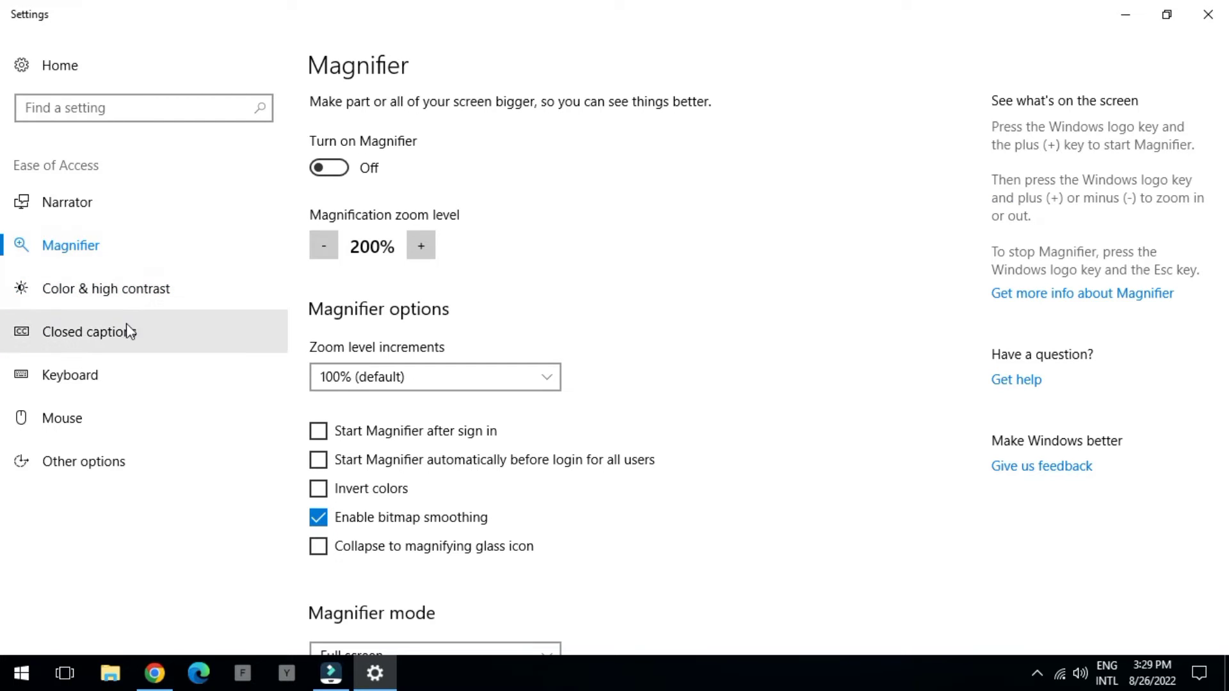
left_click(83, 389)
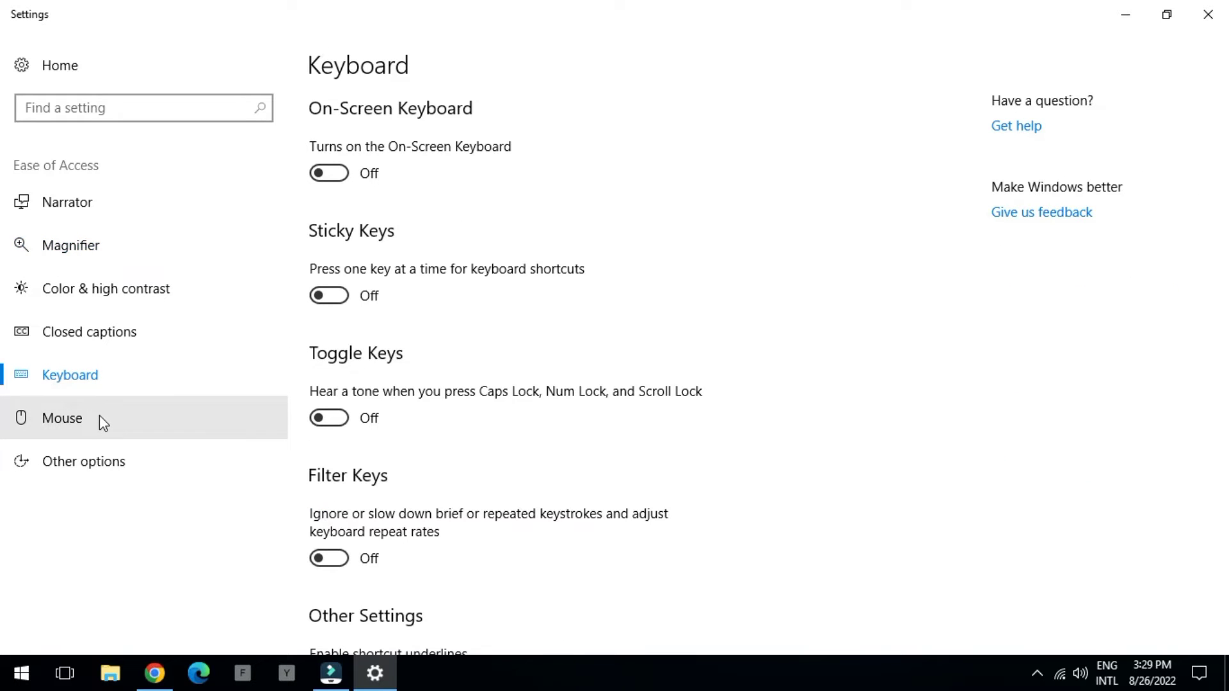
left_click(123, 430)
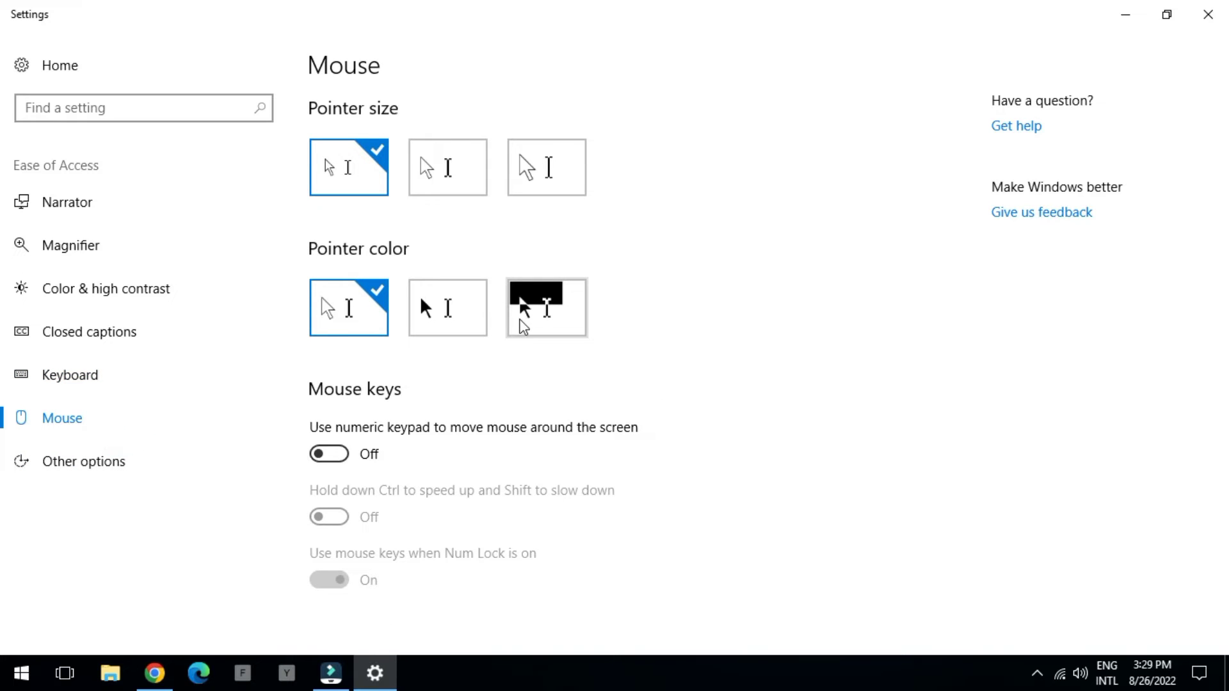
Try the inverted pointer color with the medium pointer size, and restore the white pointer at the smallest size
left_click(520, 320)
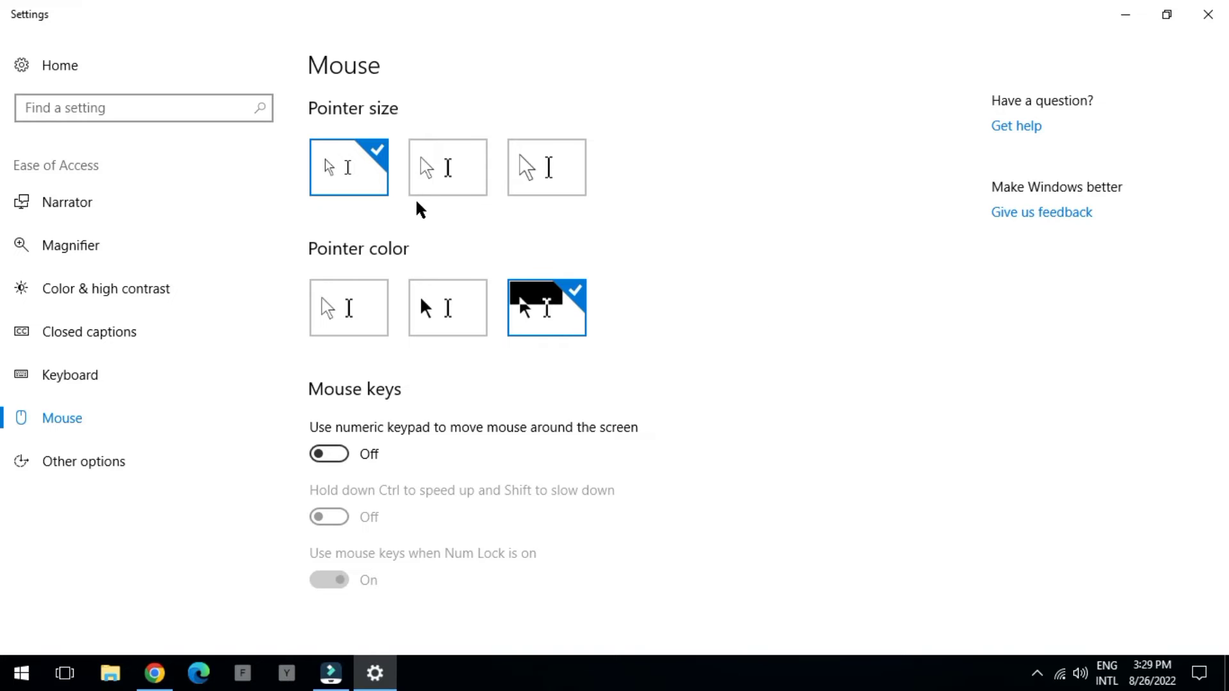
left_click(448, 165)
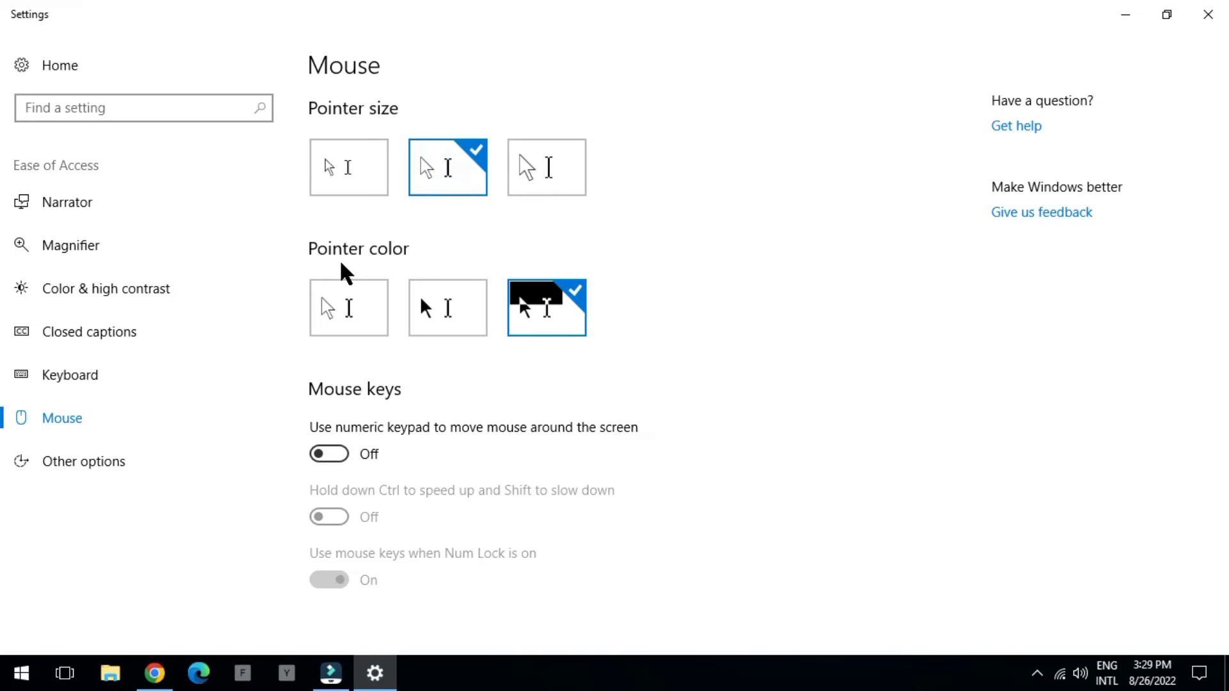
left_click(386, 311)
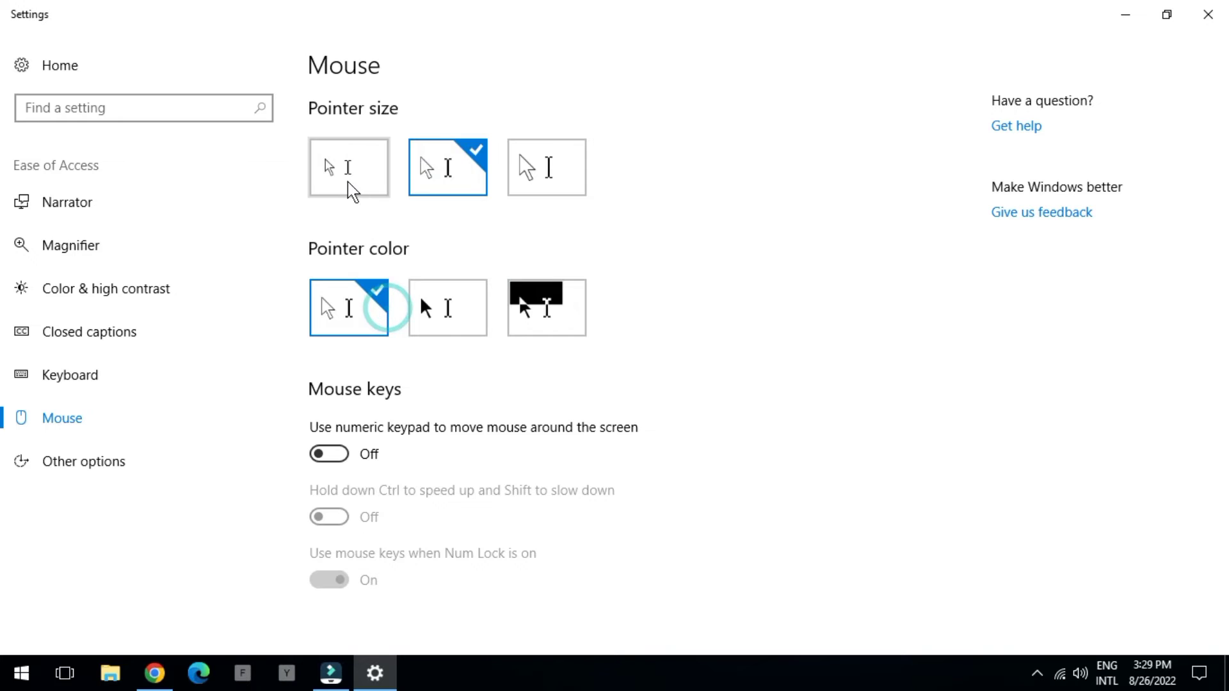
left_click(348, 183)
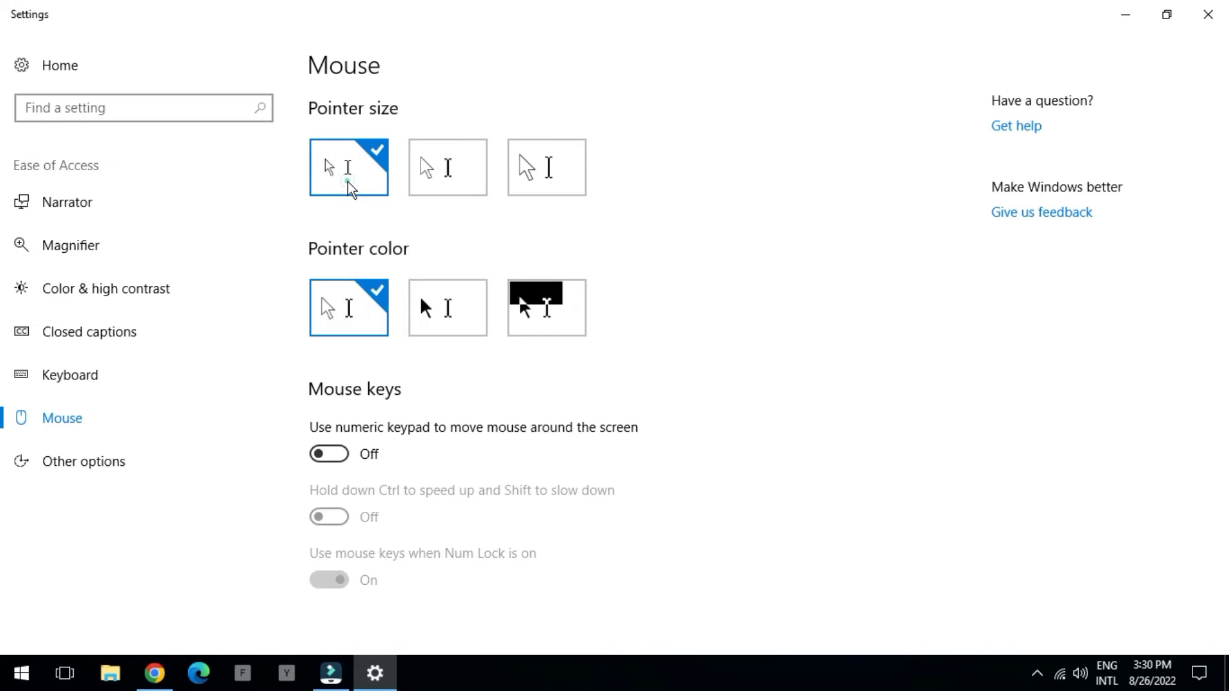
Set the mouse pointer to the largest size and its color to the inverted option after trying the other choices
left_click(430, 168)
left_click(557, 169)
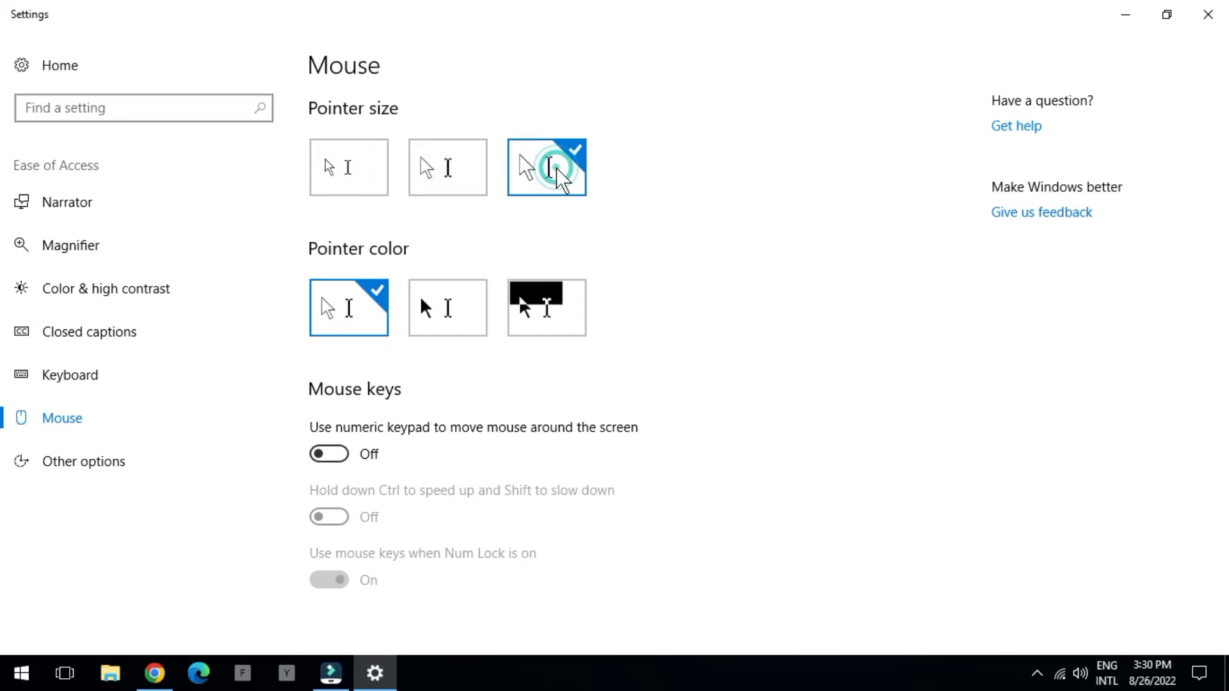
left_click(456, 299)
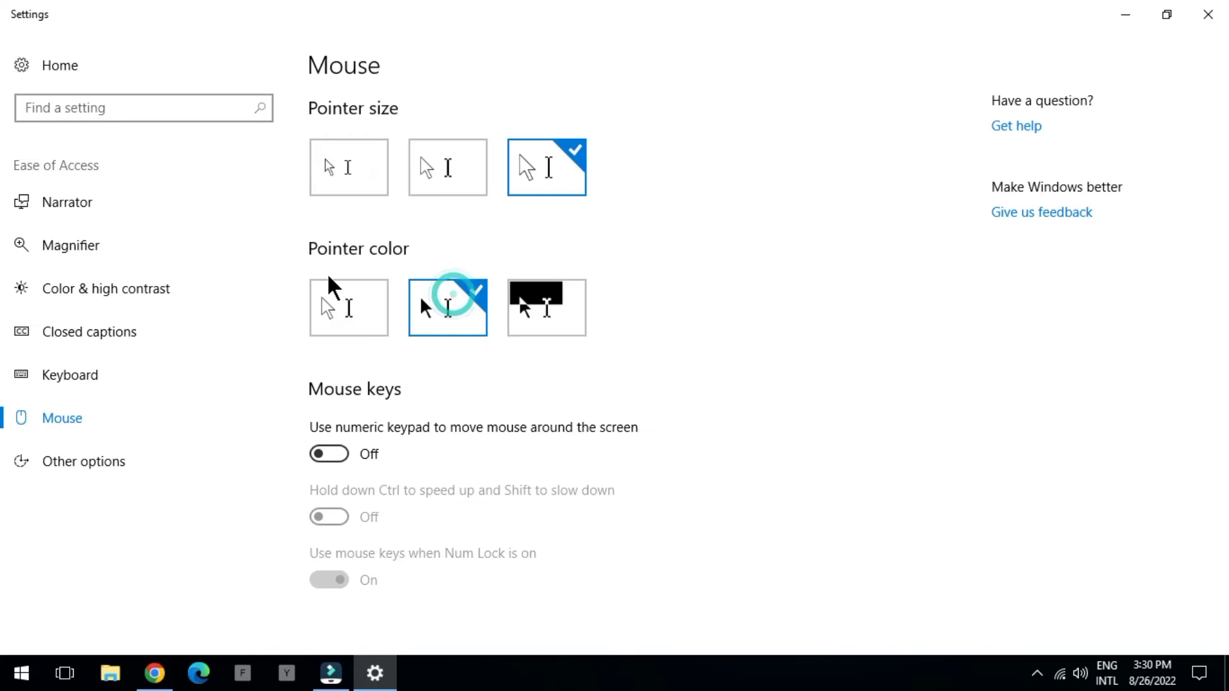
left_click(342, 296)
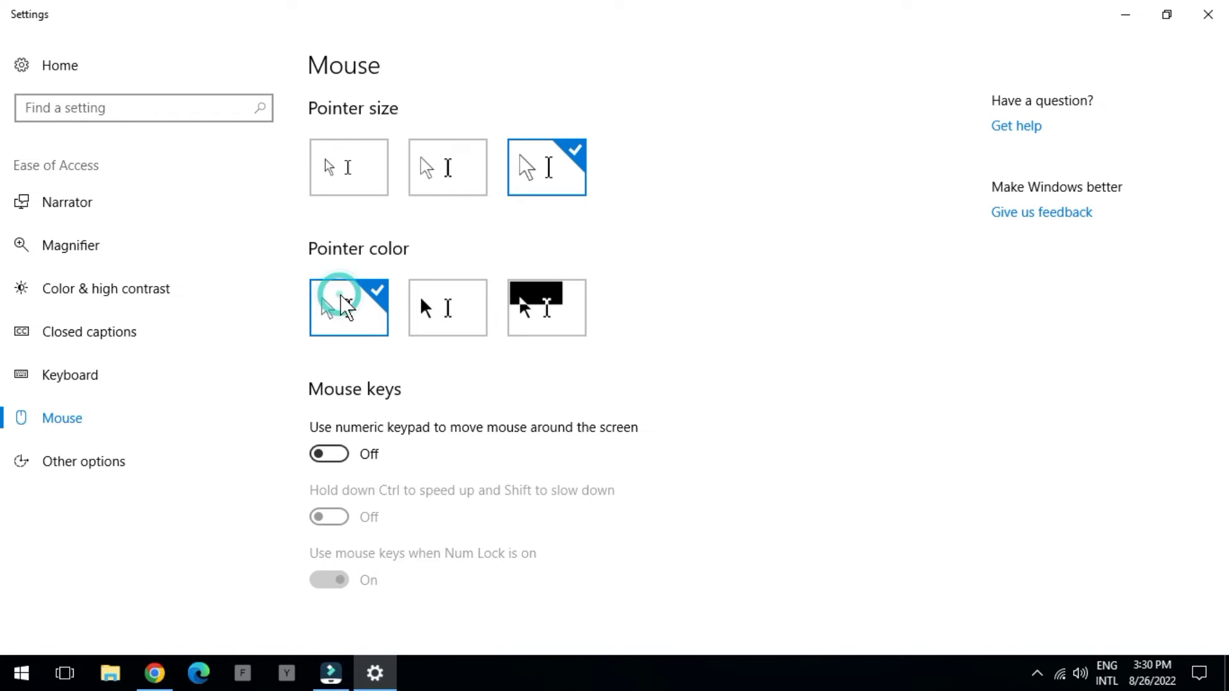
left_click(537, 319)
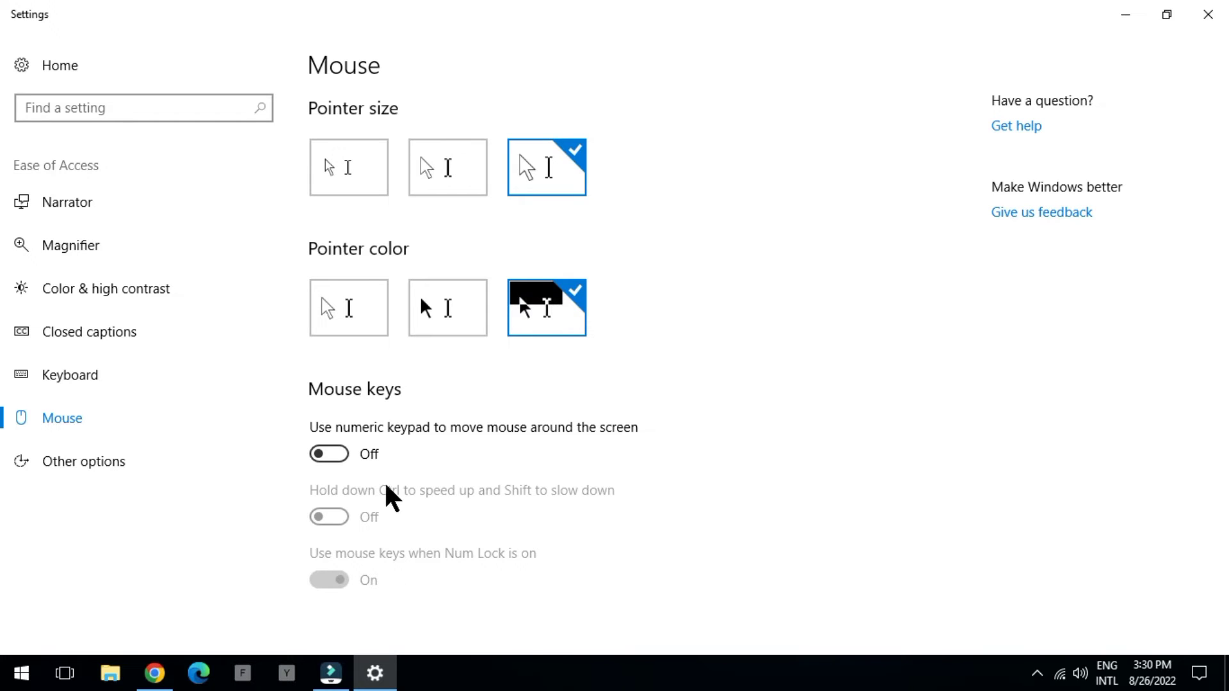
Try out numeric keypad mouse control, check the hidden tray icons, and turn the option back off
left_click(348, 462)
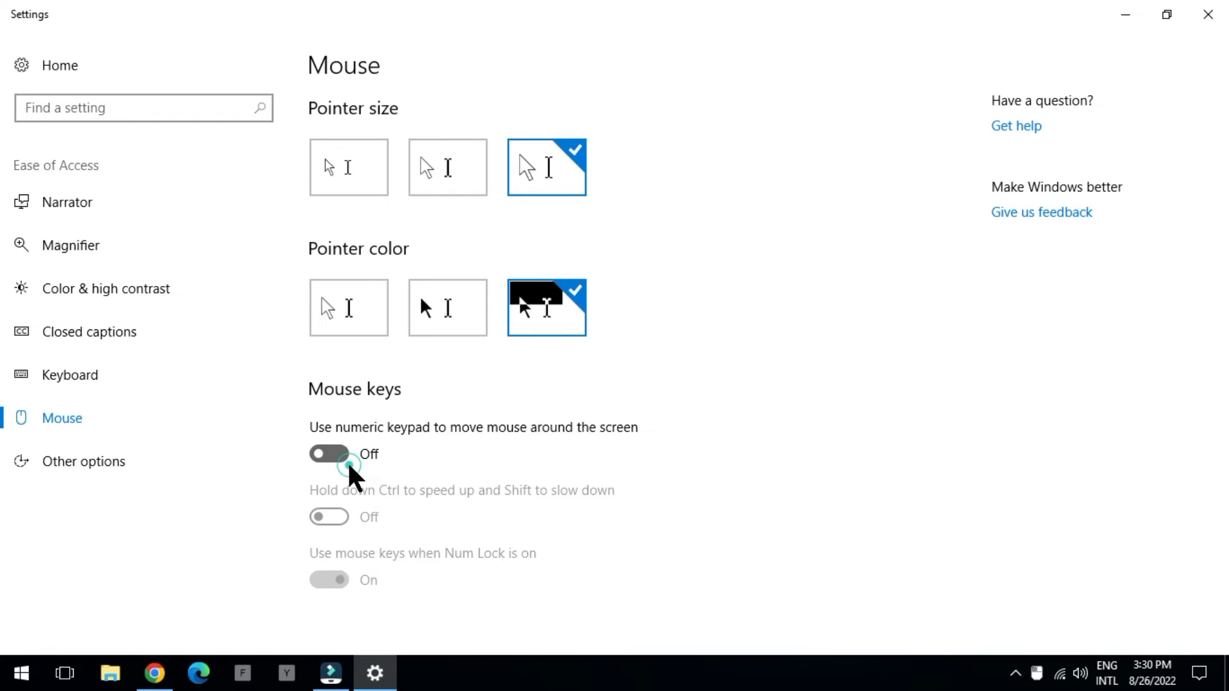
left_click(350, 465)
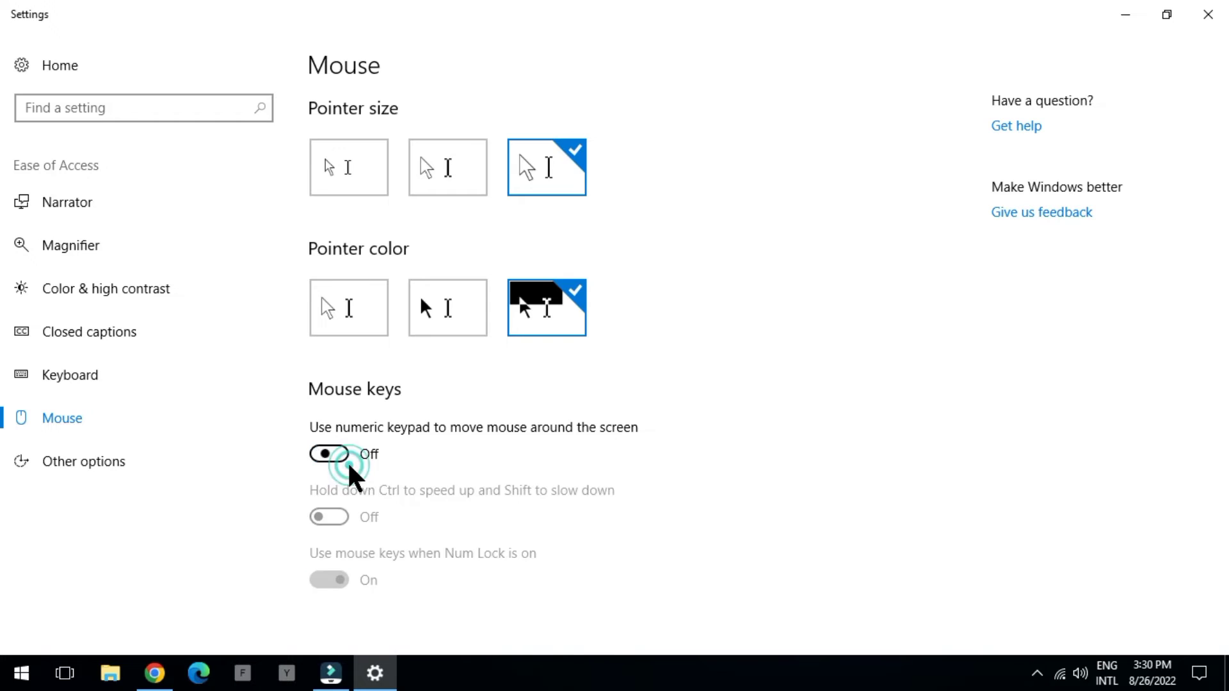
left_click(334, 455)
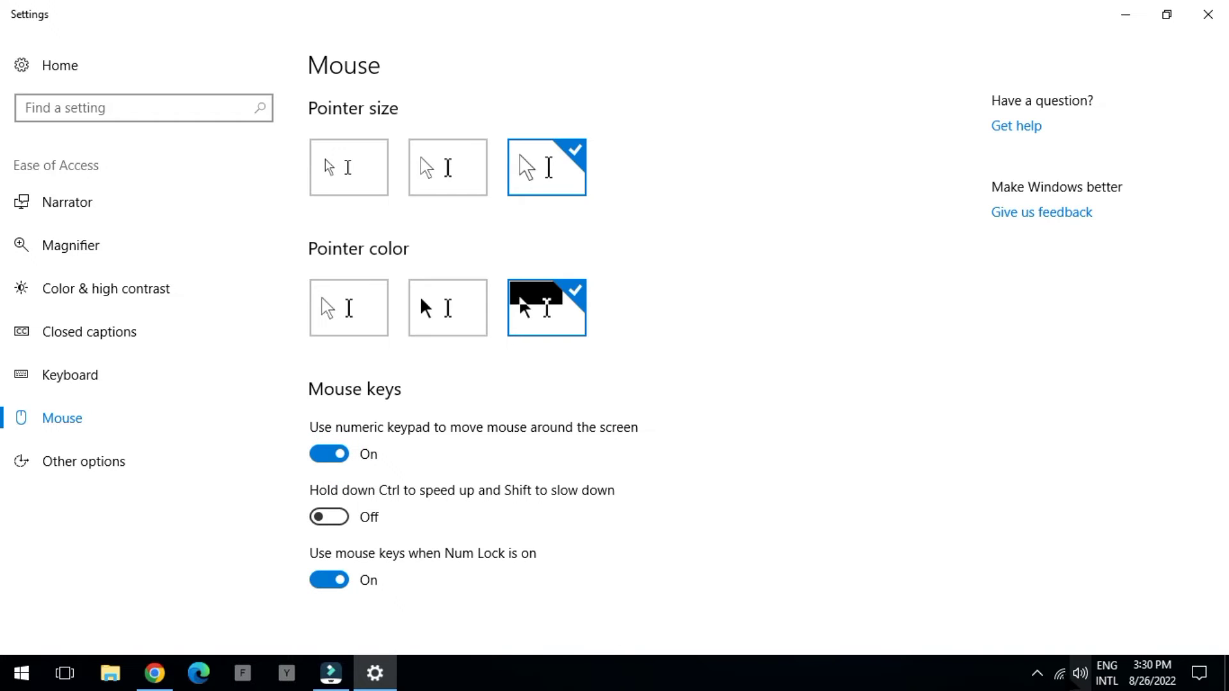
left_click(1037, 674)
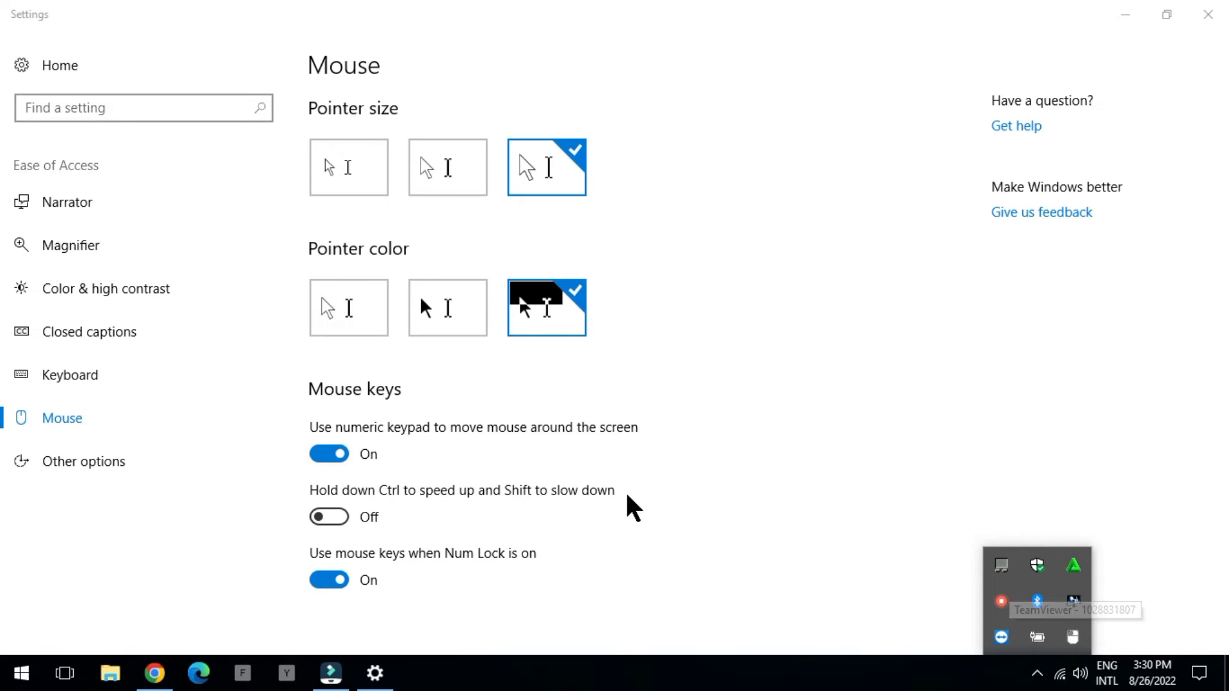
left_click(339, 438)
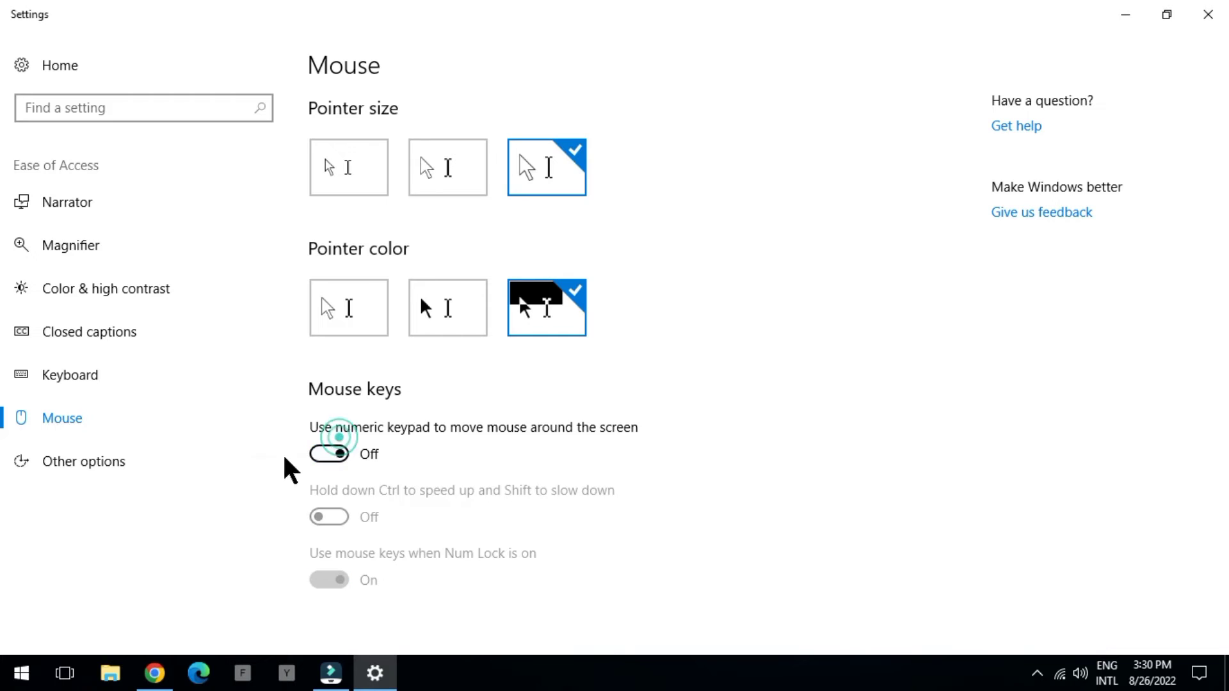
Review the Other options, Magnifier and Narrator pages, trying a faster Narrator voice speed and restoring the middle speed
left_click(141, 461)
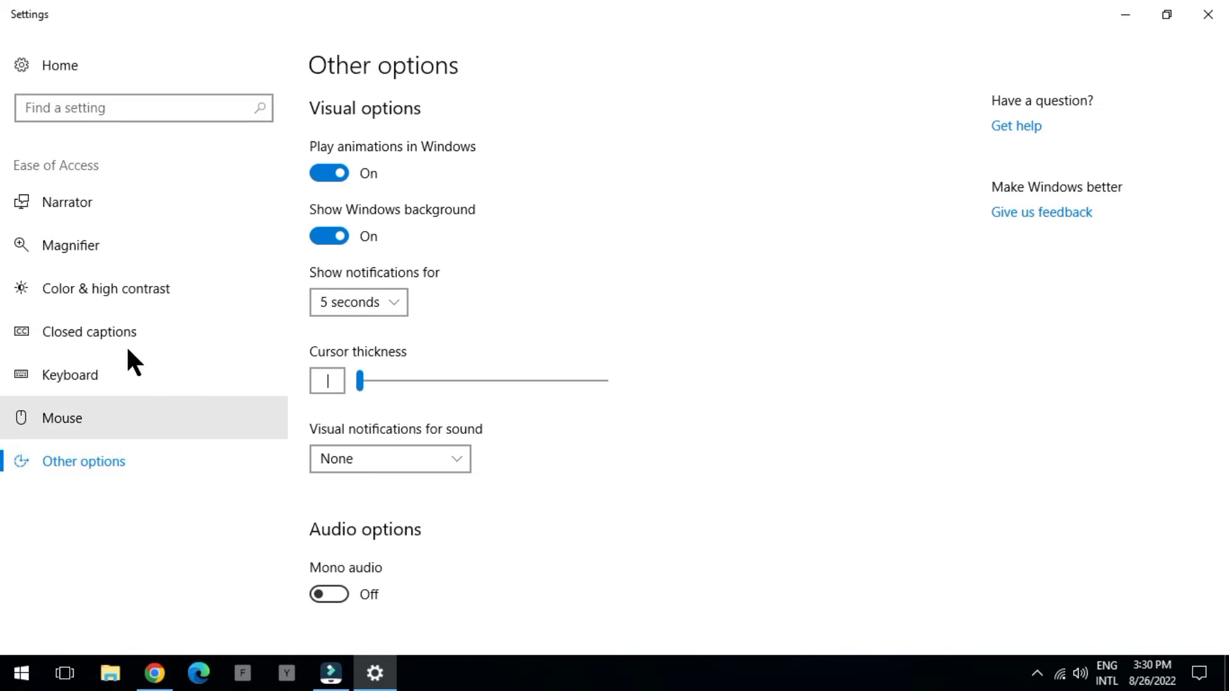
left_click(120, 227)
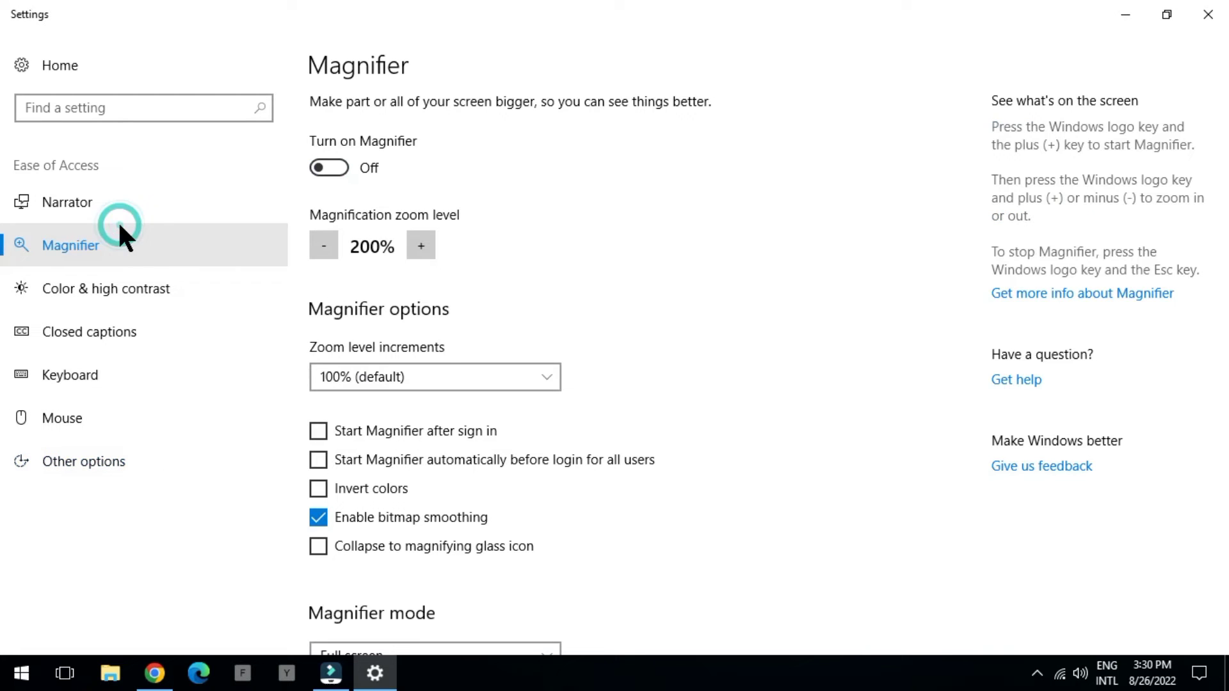
left_click(150, 213)
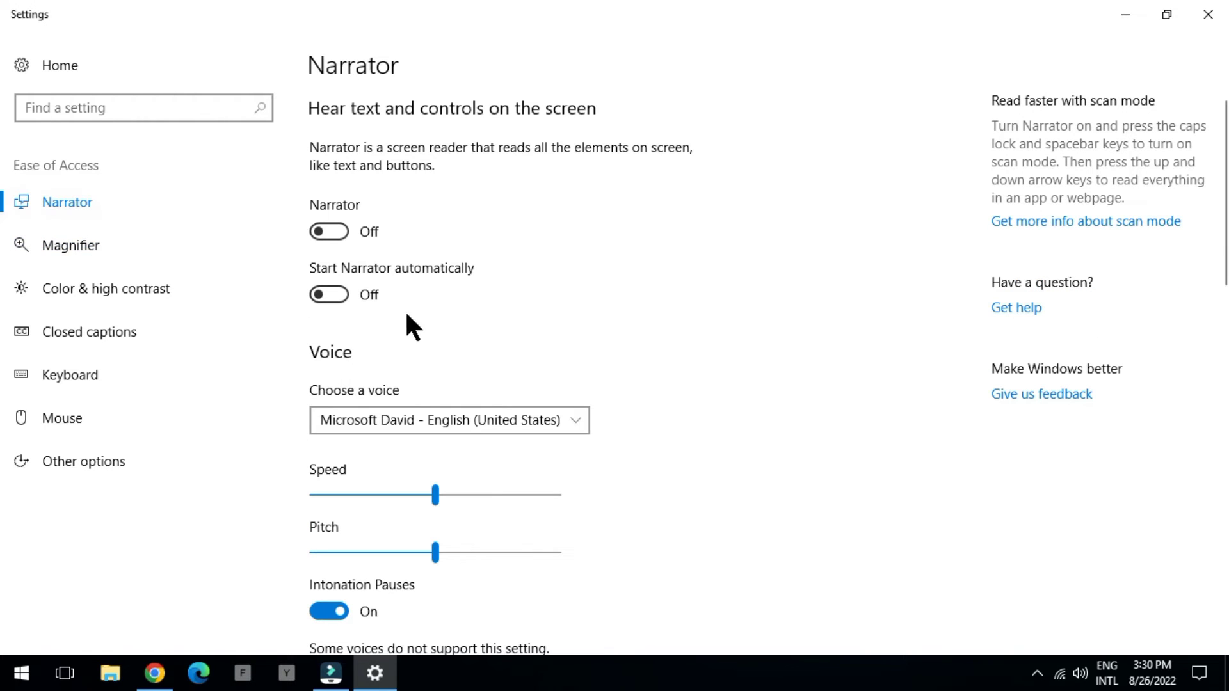
left_click(490, 494)
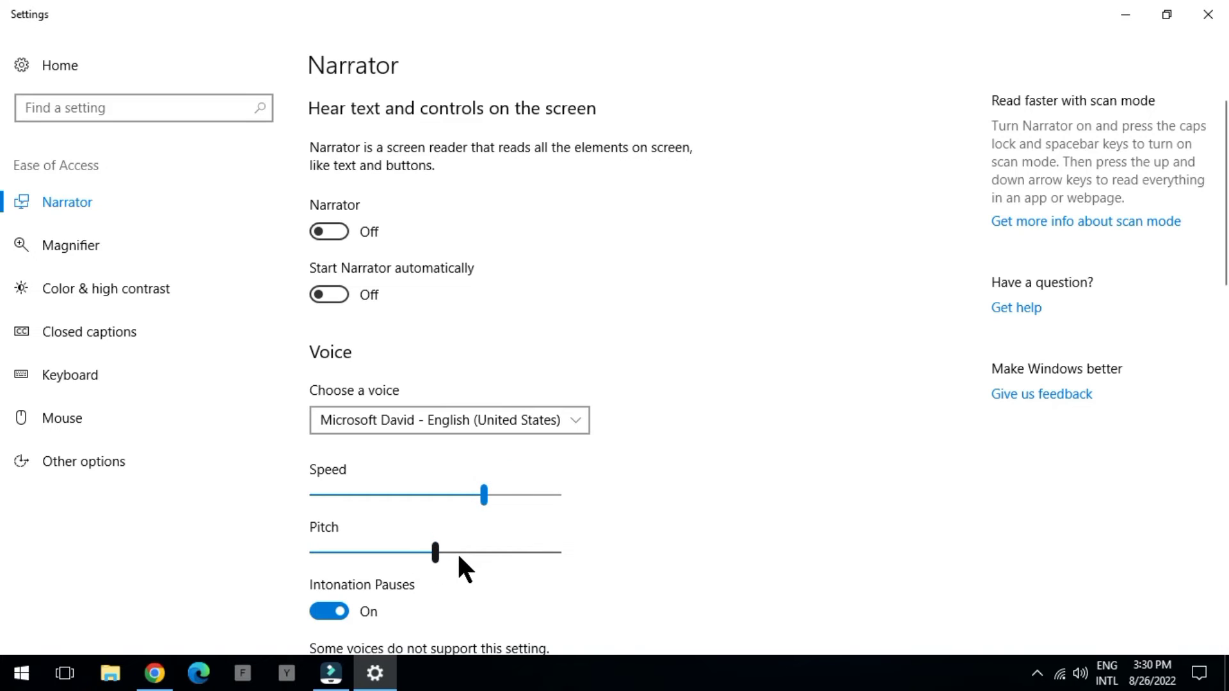
left_click(433, 493)
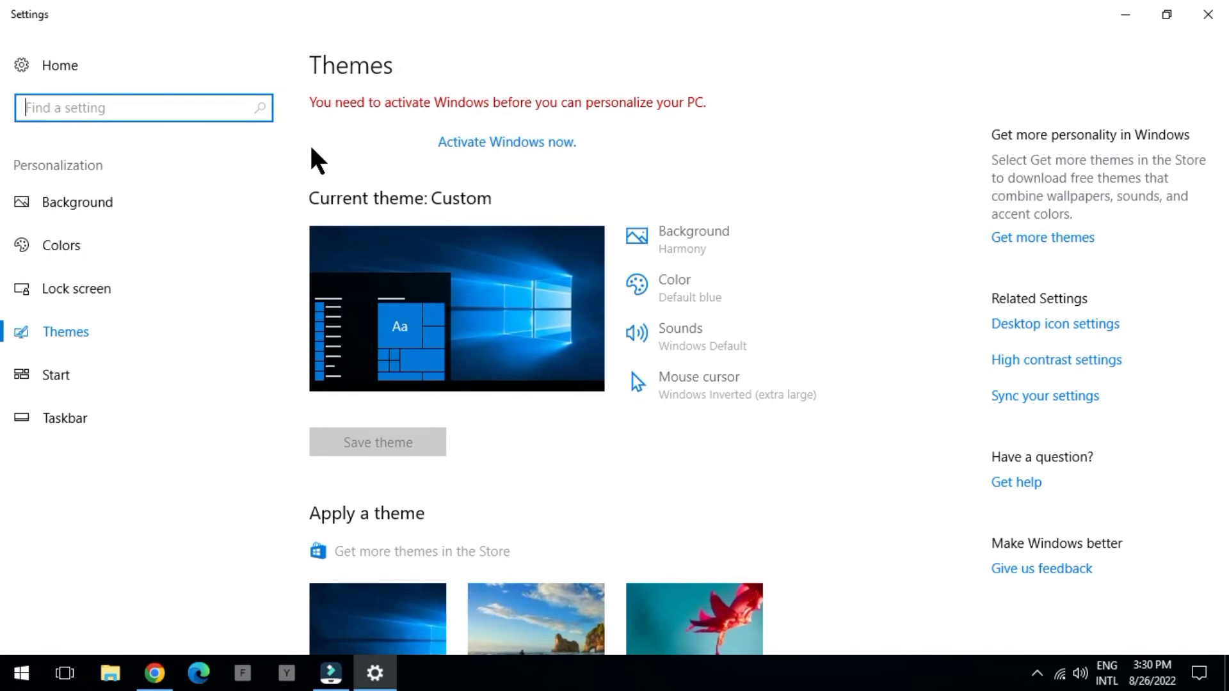
Return to the Personalization settings and view the Lock screen and Colors pages
left_click(645, 232)
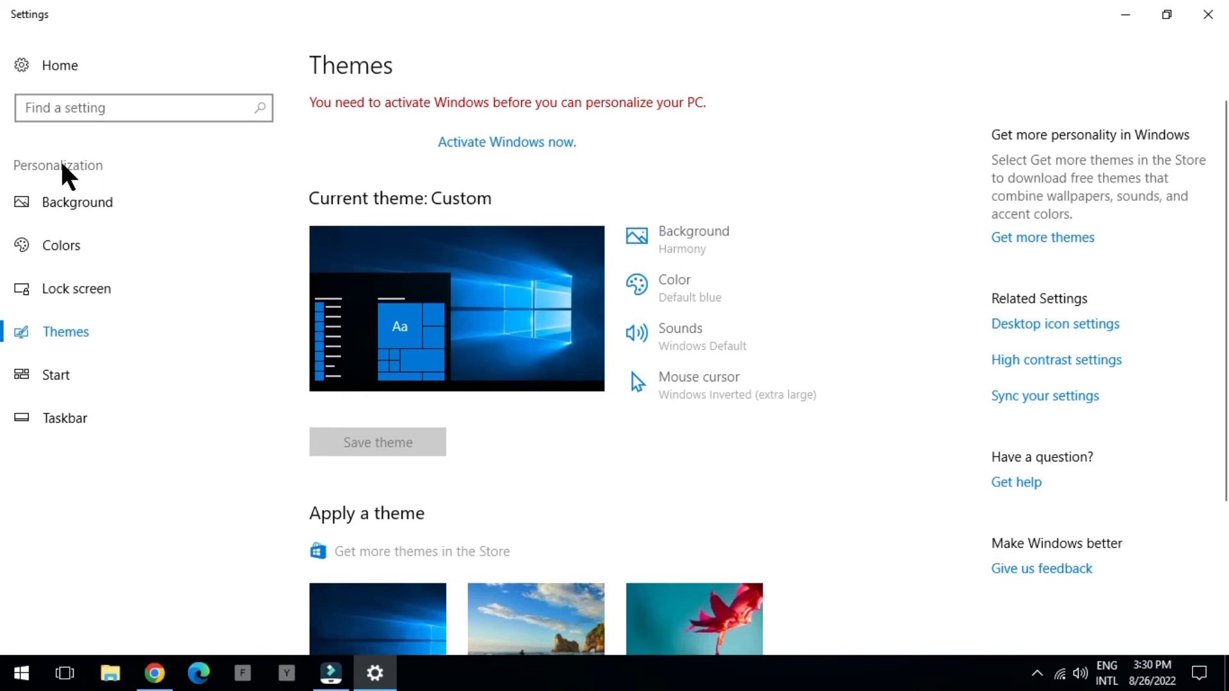
left_click(72, 288)
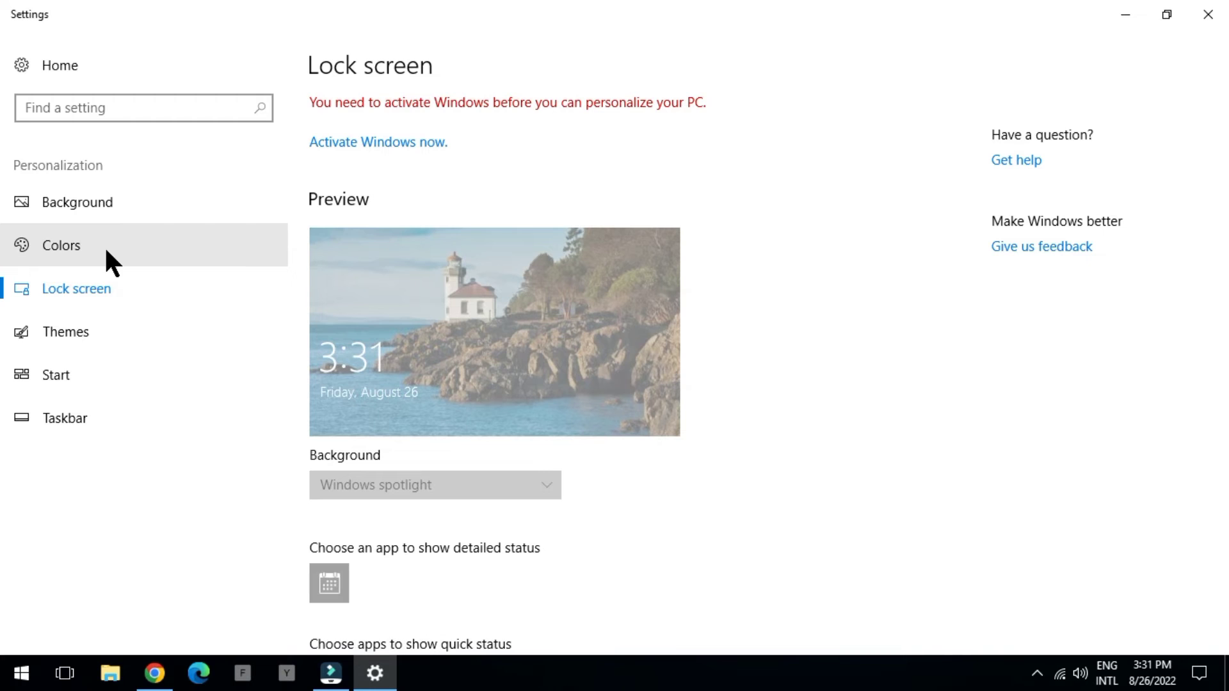
left_click(105, 246)
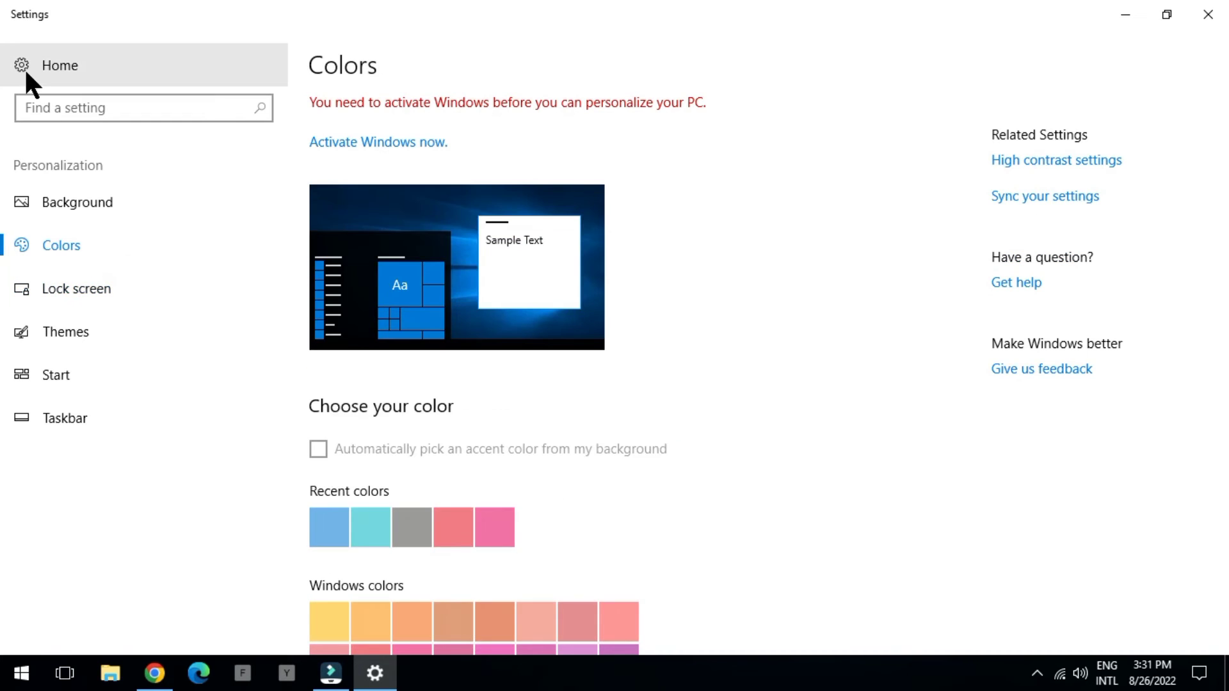
Go to Network & Internet from the Settings home and review the Status and Dial-up pages
left_click(24, 67)
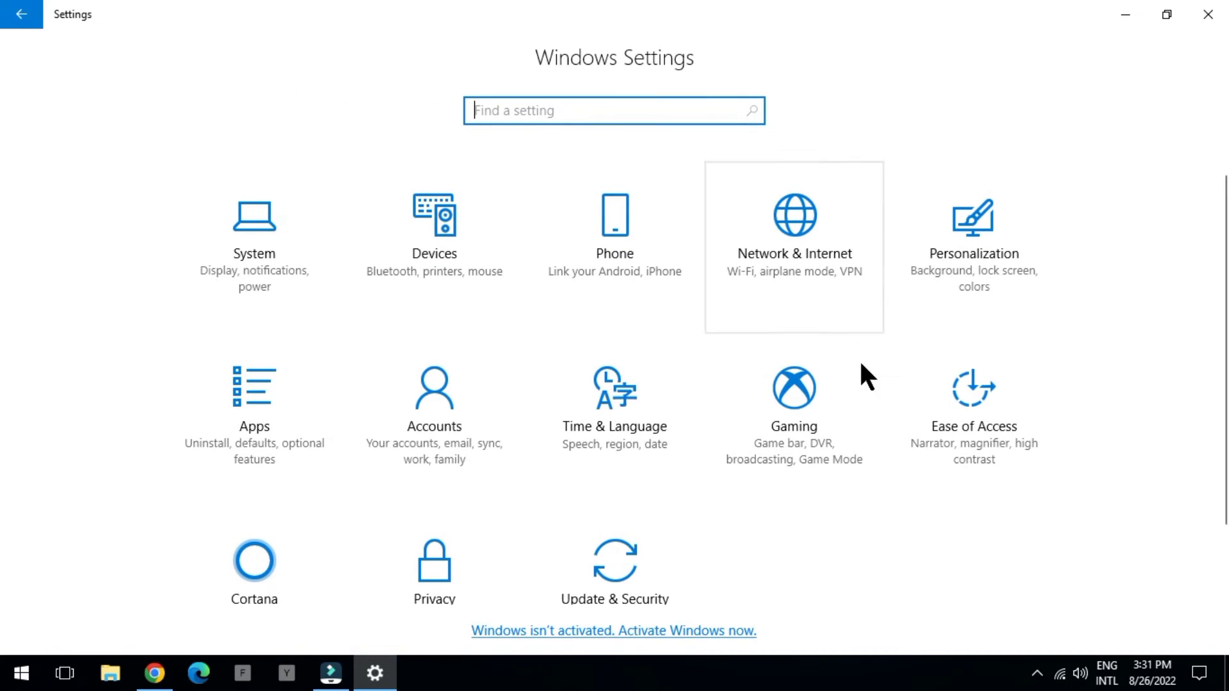
left_click(827, 241)
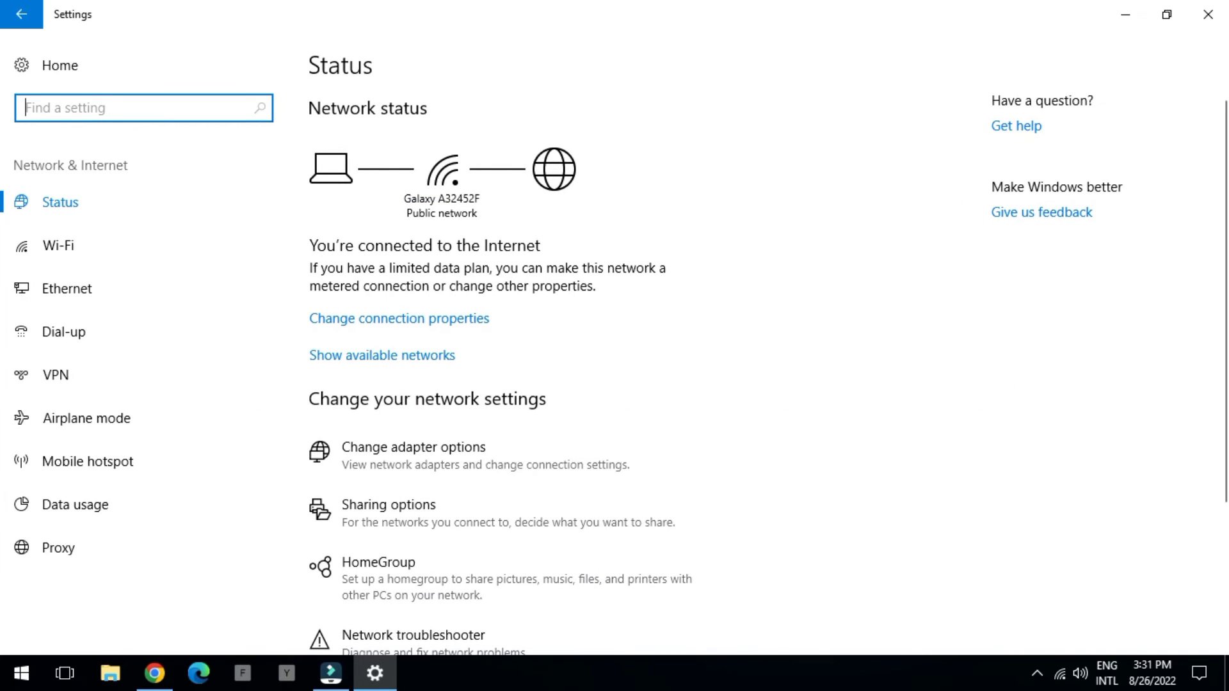
left_click(774, 487)
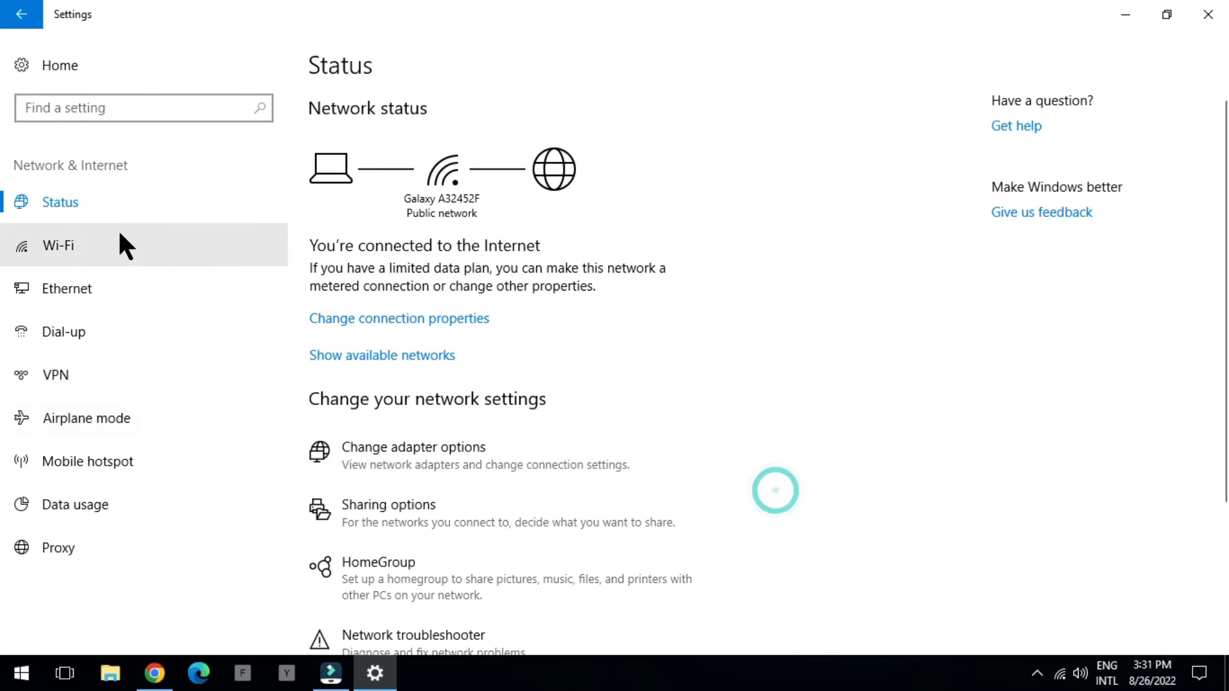
left_click(116, 323)
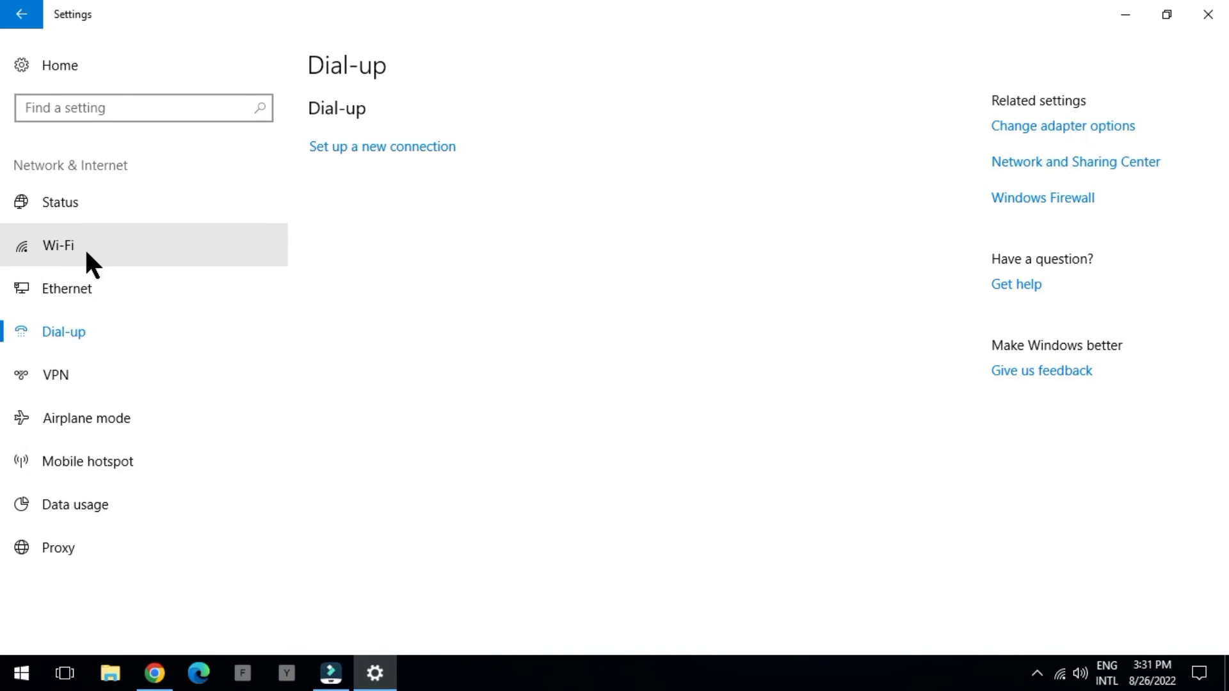
left_click(78, 199)
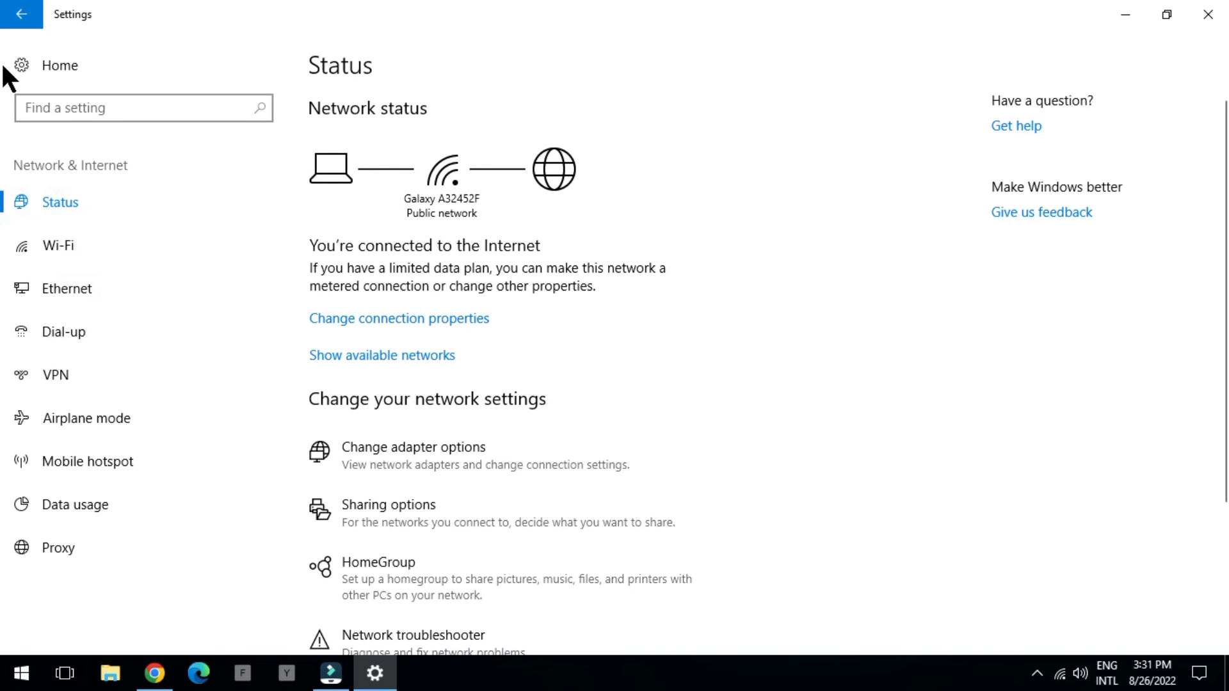
Return to the Settings home and open Accounts to view the Your info and Email & app accounts pages
left_click(21, 14)
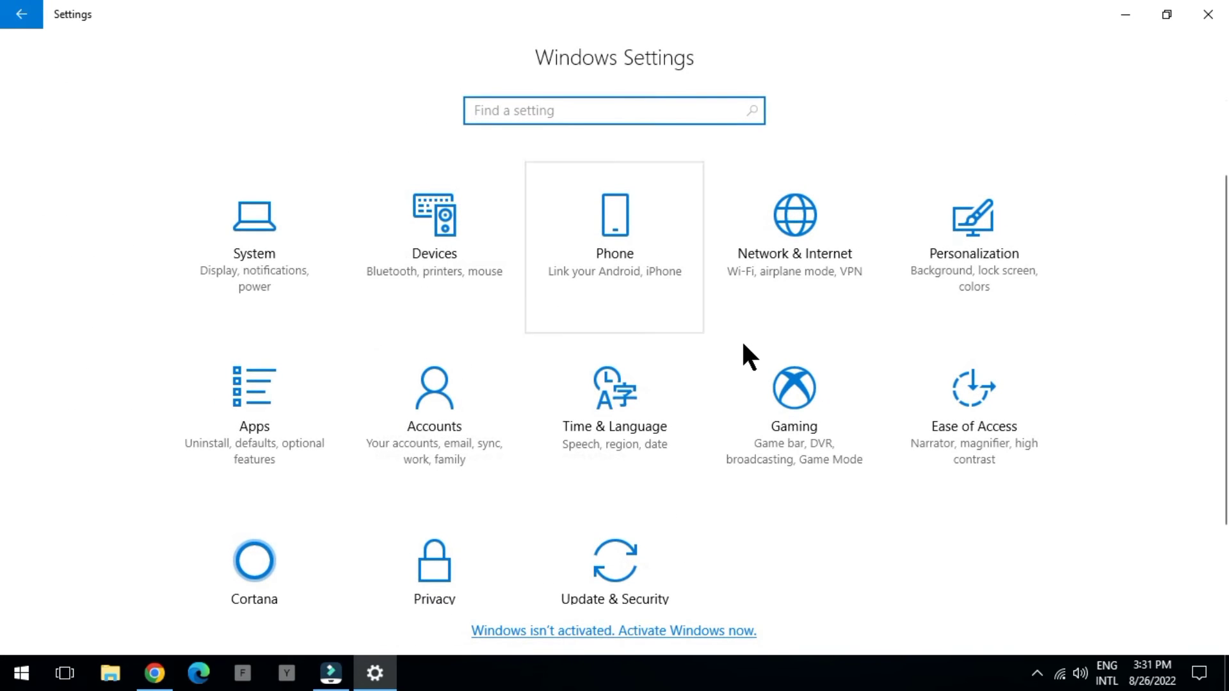
left_click(432, 429)
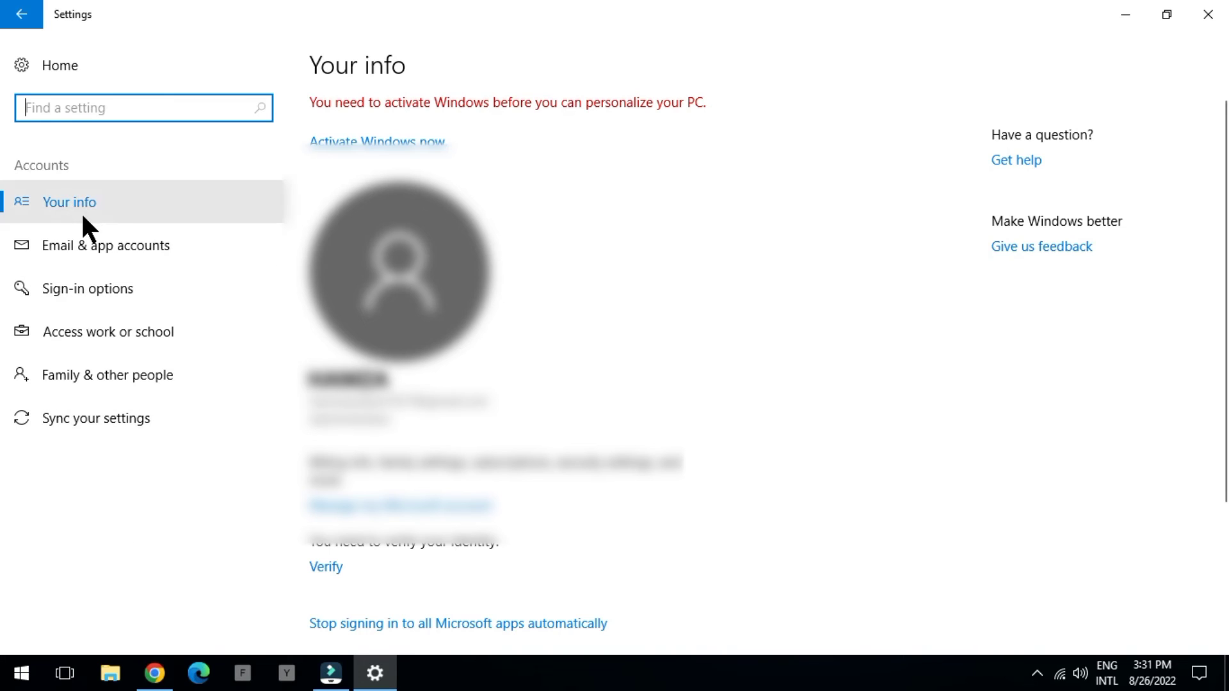
left_click(96, 250)
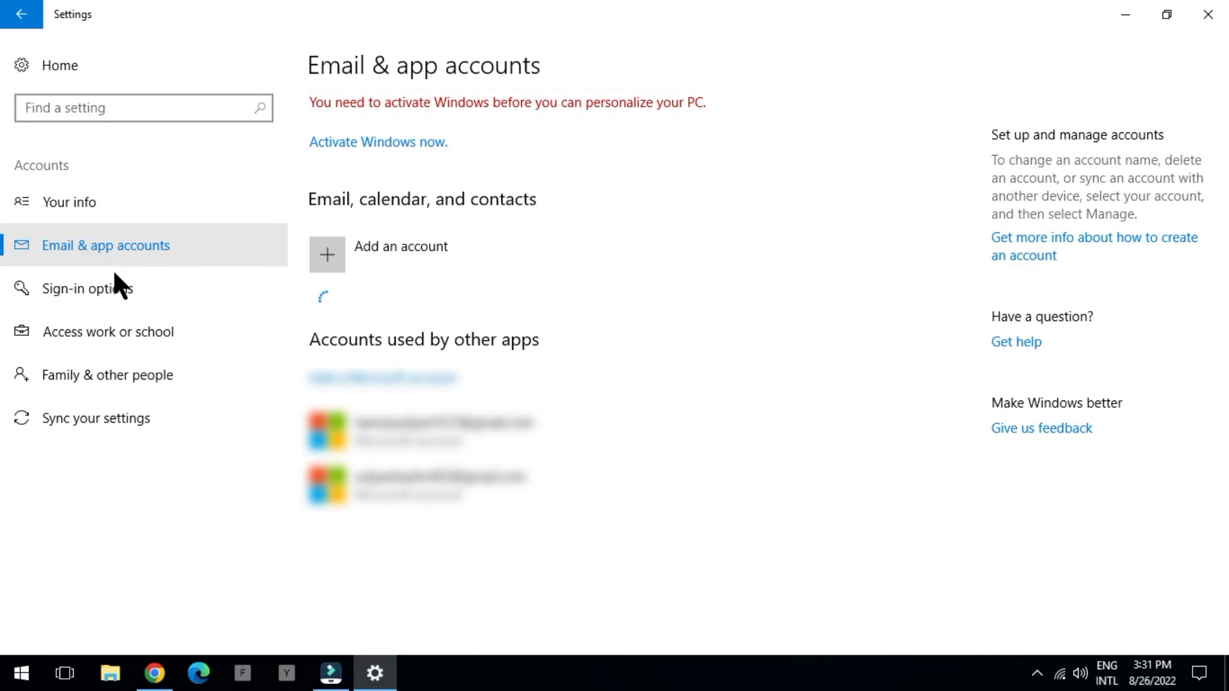
View the Sign-in options page of the Accounts settings and return to the Settings home
left_click(117, 287)
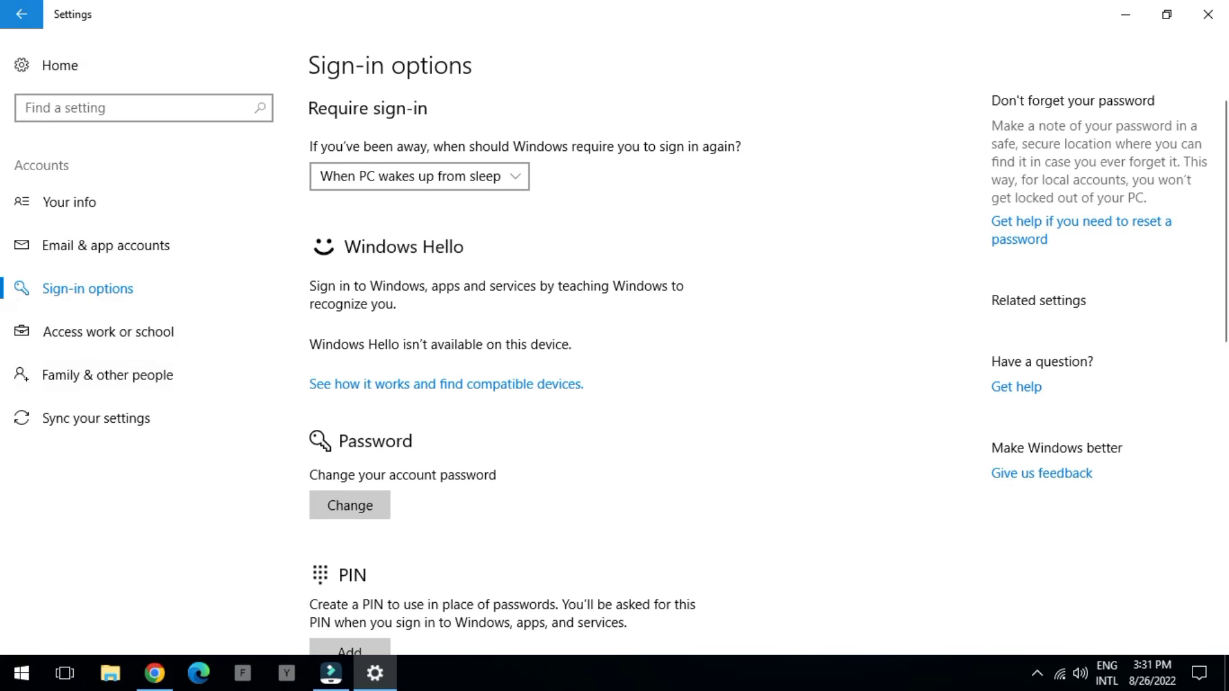
left_click(19, 14)
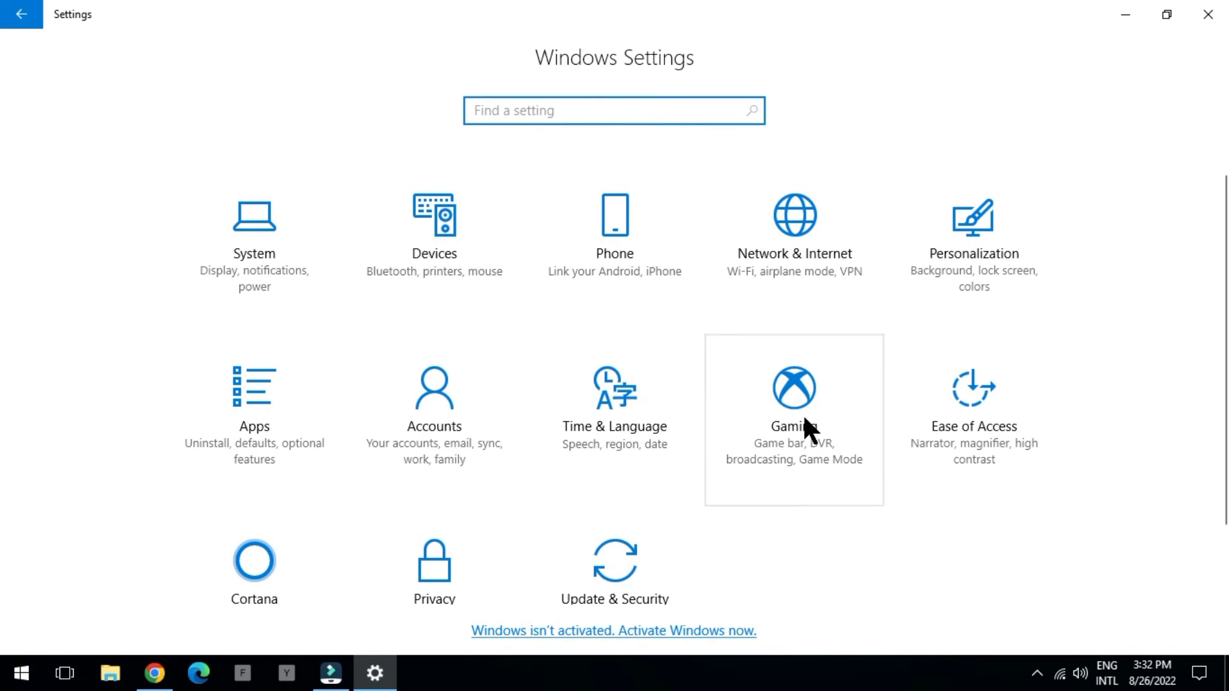
Open Ease of Access at the Narrator page and check the hidden notification area icons
left_click(914, 416)
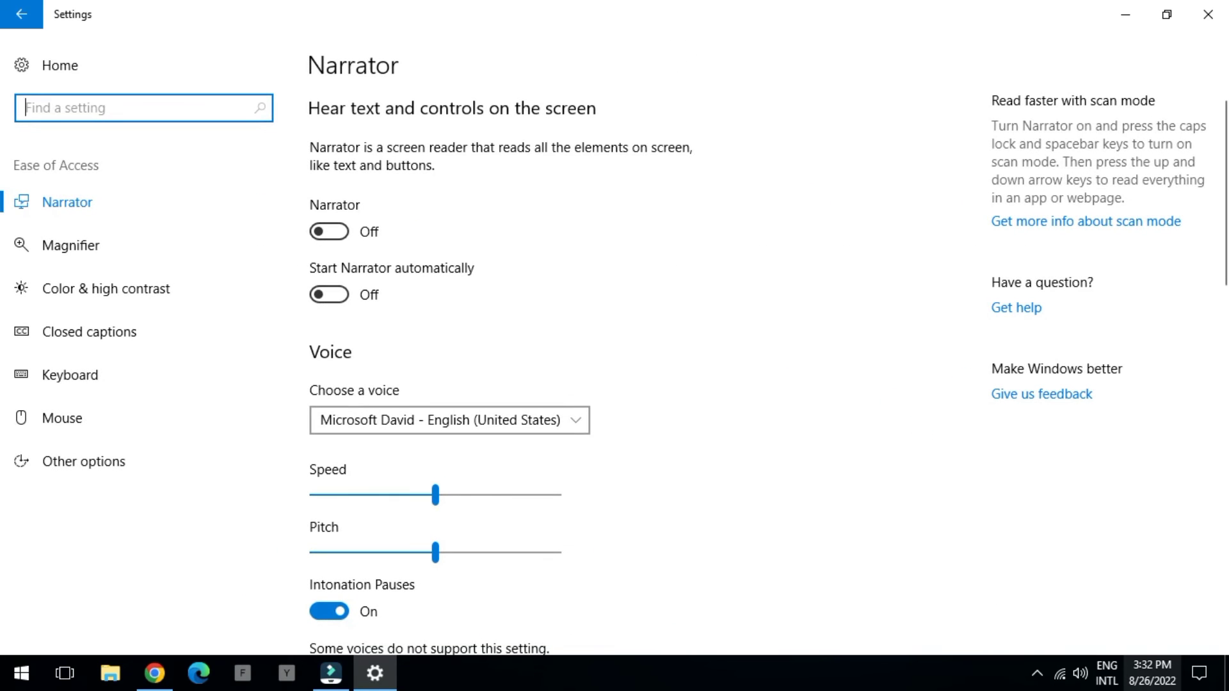
left_click(1037, 673)
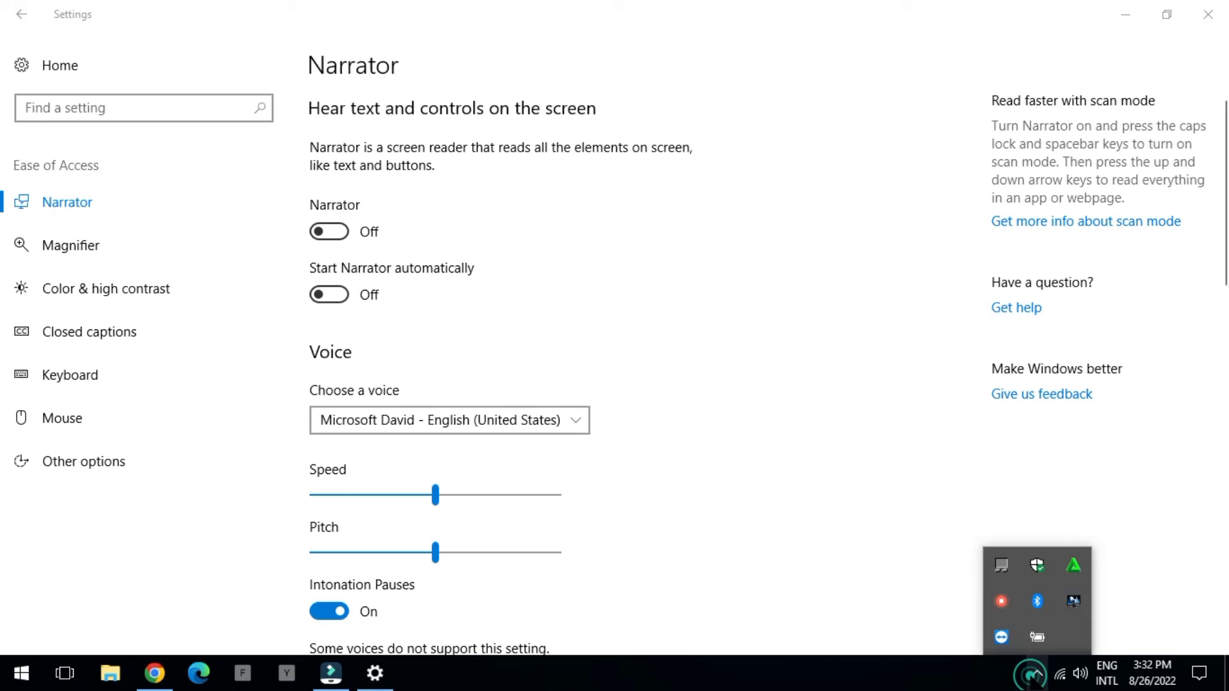
left_click(791, 533)
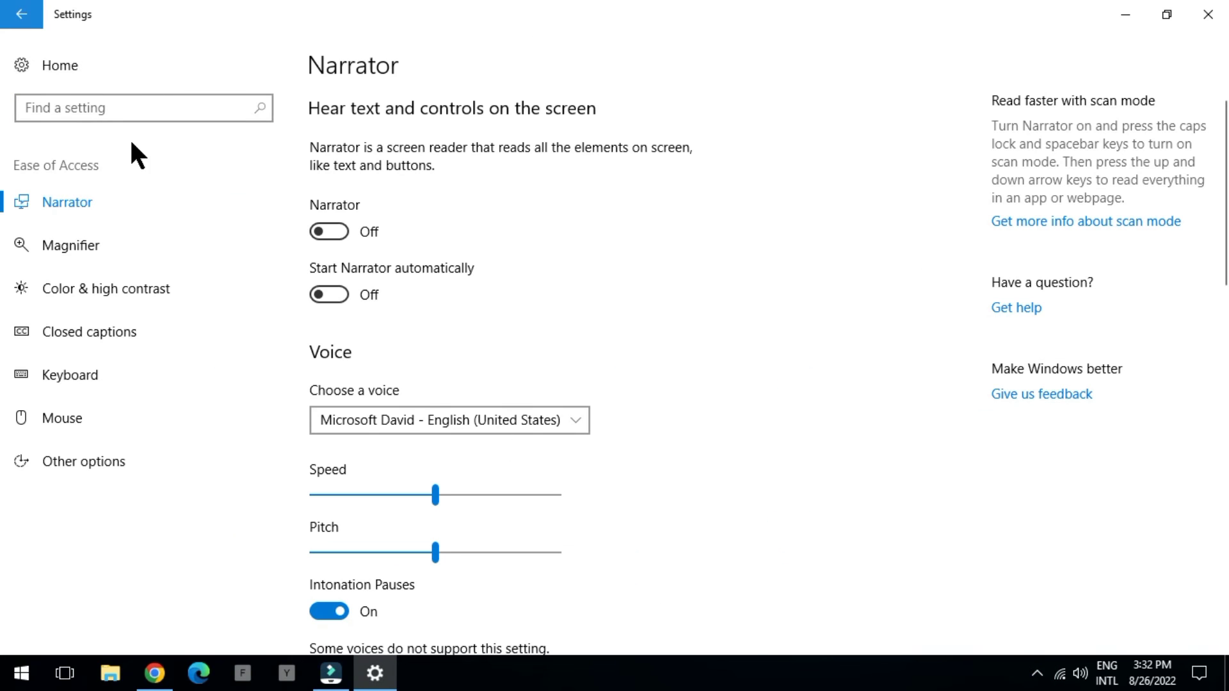
Go back to the Settings home and view the System Display page and the Personalization Colors page
key("alt+Left")
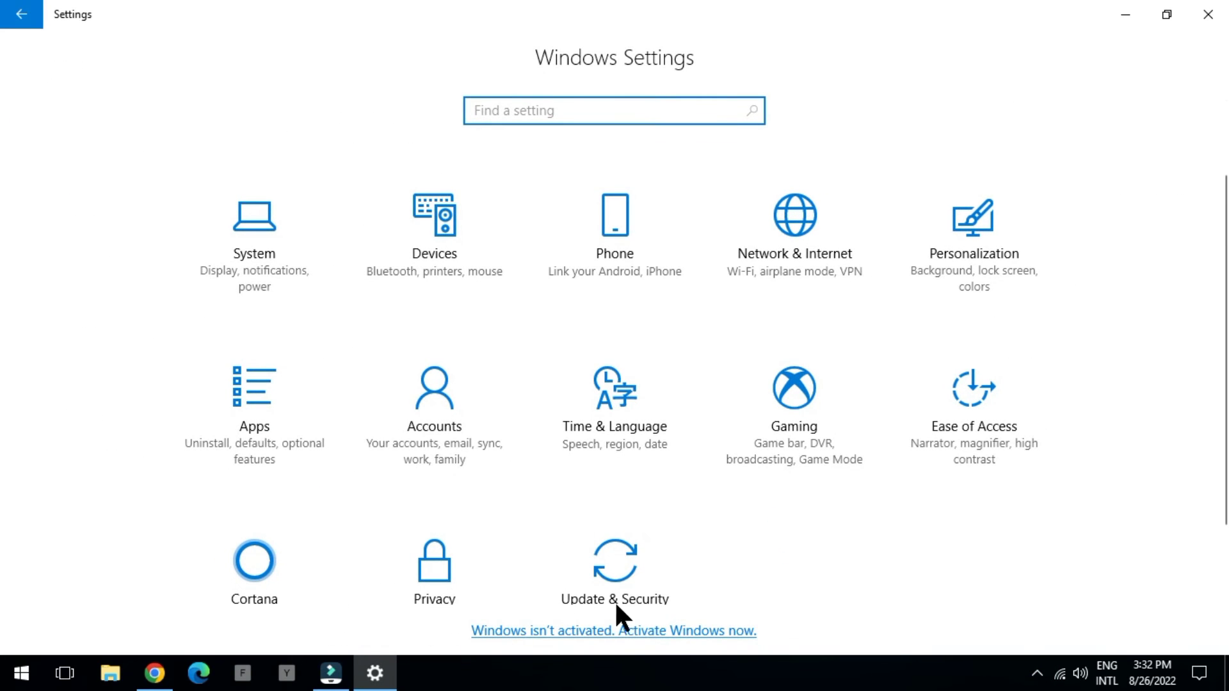
left_click(310, 241)
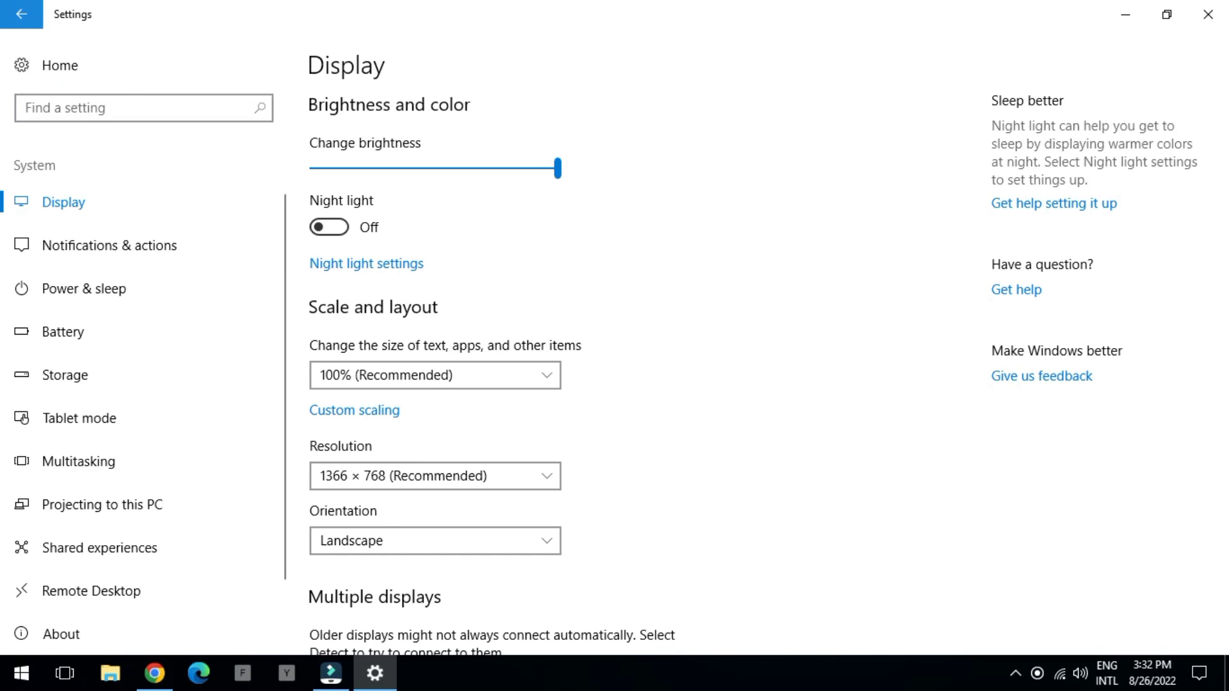
left_click(22, 14)
left_click(974, 237)
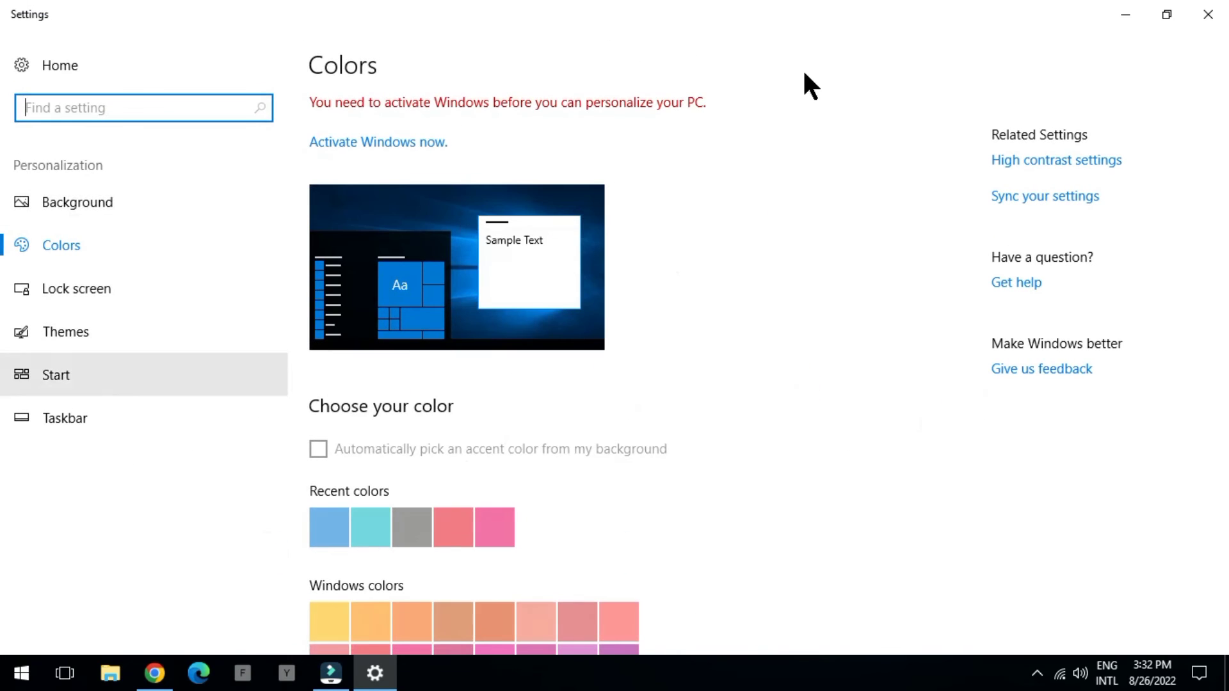
Close the Settings window and refresh the desktop
left_click(1208, 14)
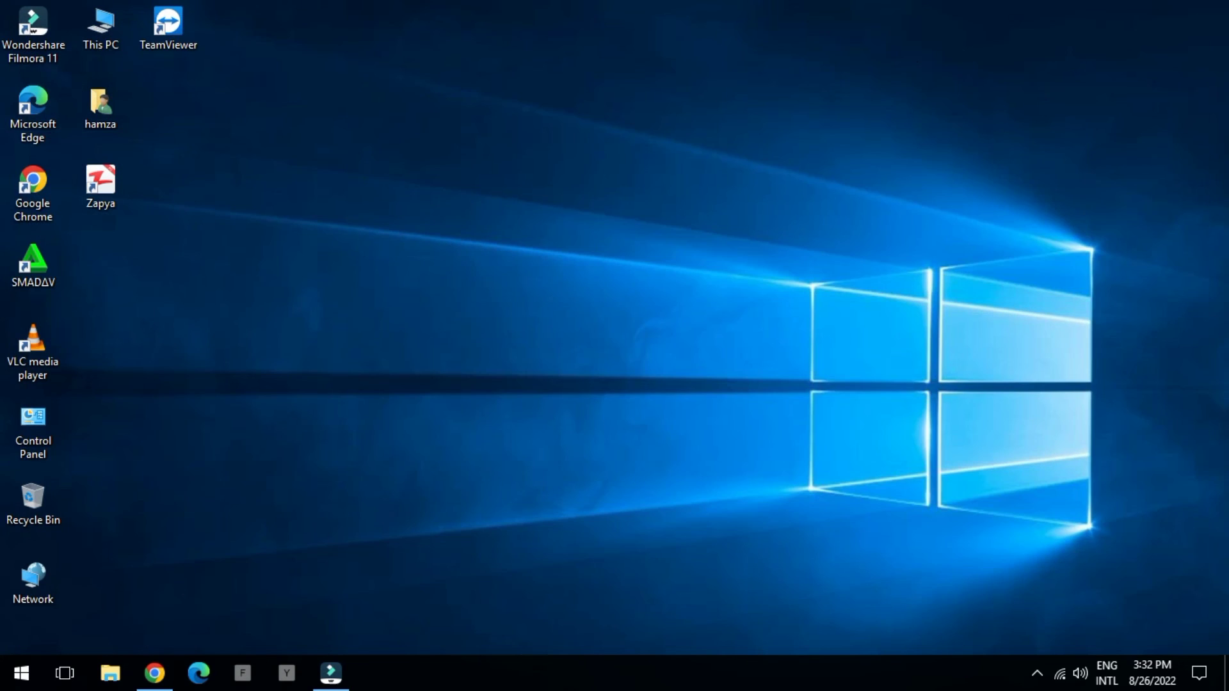
right_click(918, 44)
left_click(1003, 96)
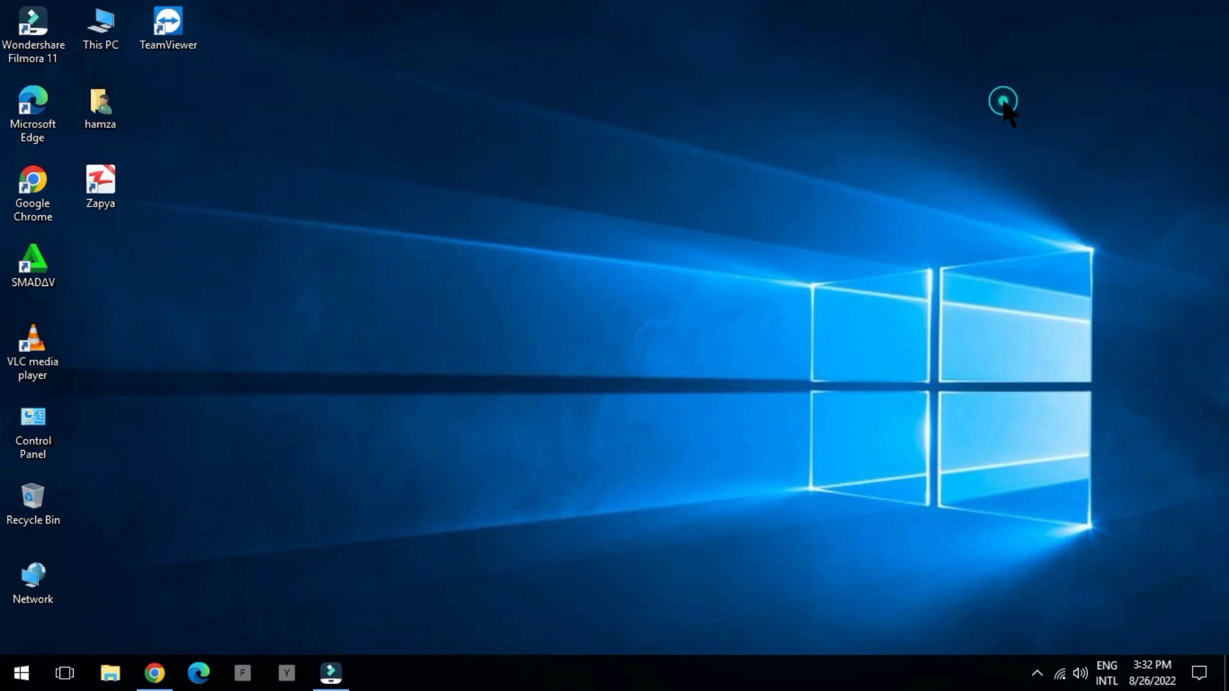